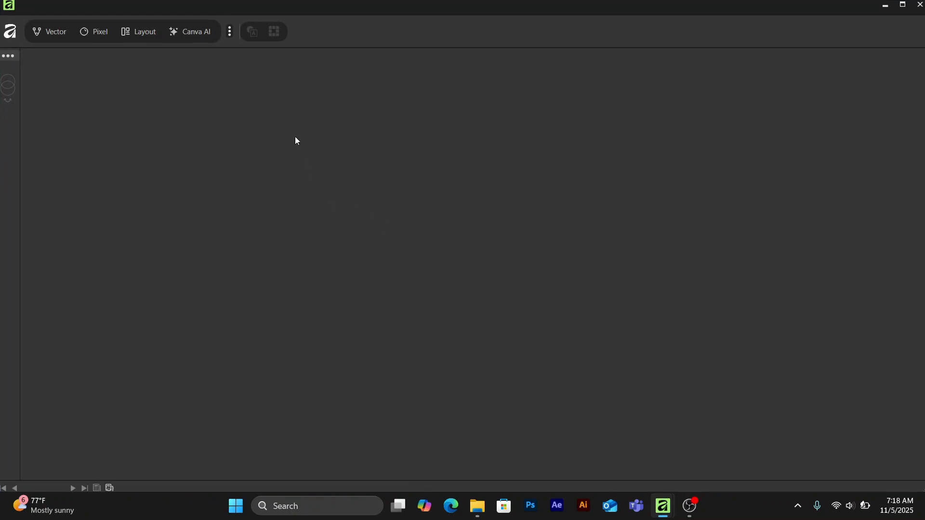
- Open the image 15365 from the Tutorial folder in Affinity
{"action": "left_click", "coordinate": [478, 506]}
{"action": "double_click", "coordinate": [132, 135]}
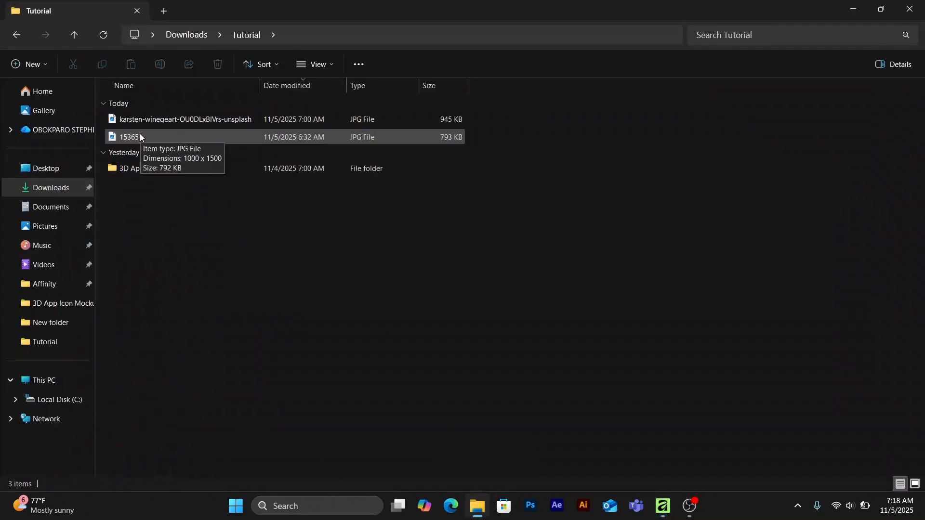
{"action": "right_click", "coordinate": [141, 135]}
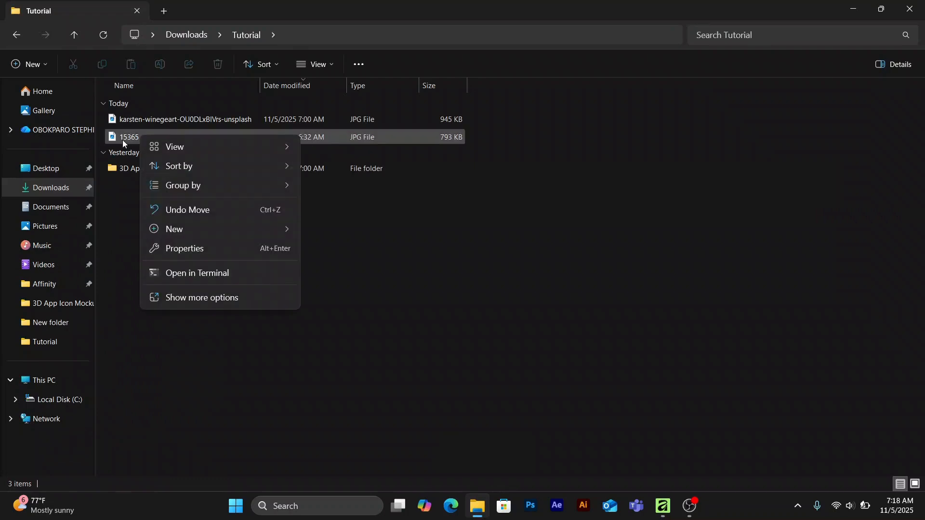
{"action": "left_click", "coordinate": [123, 138]}
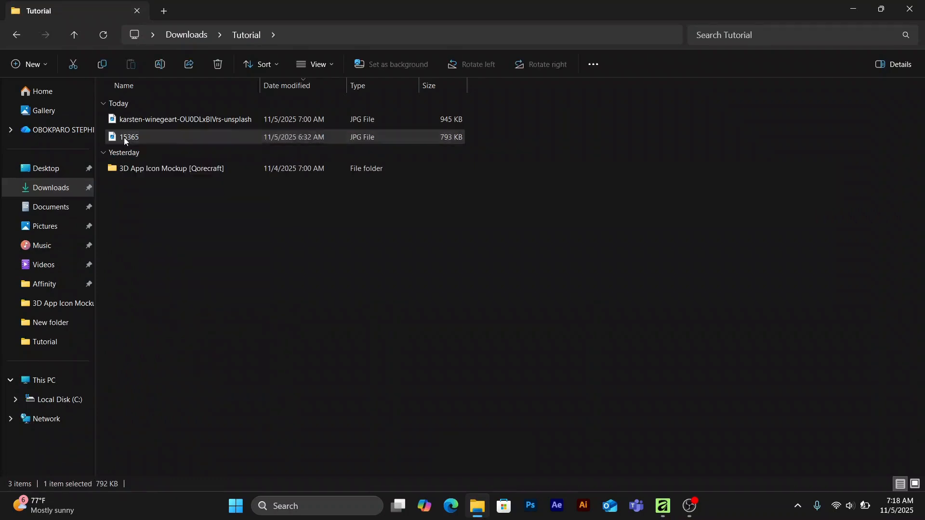
{"action": "right_click", "coordinate": [123, 137]}
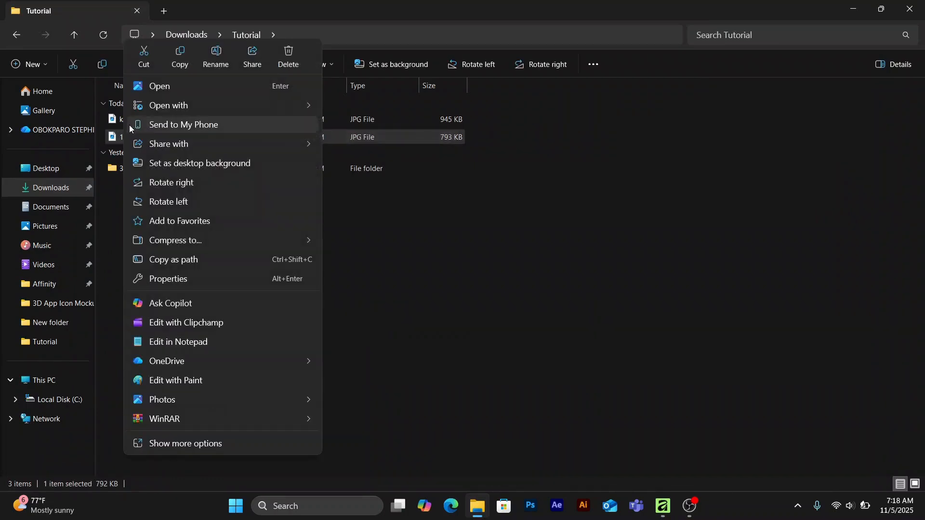
{"action": "mouse_move", "coordinate": [224, 105]}
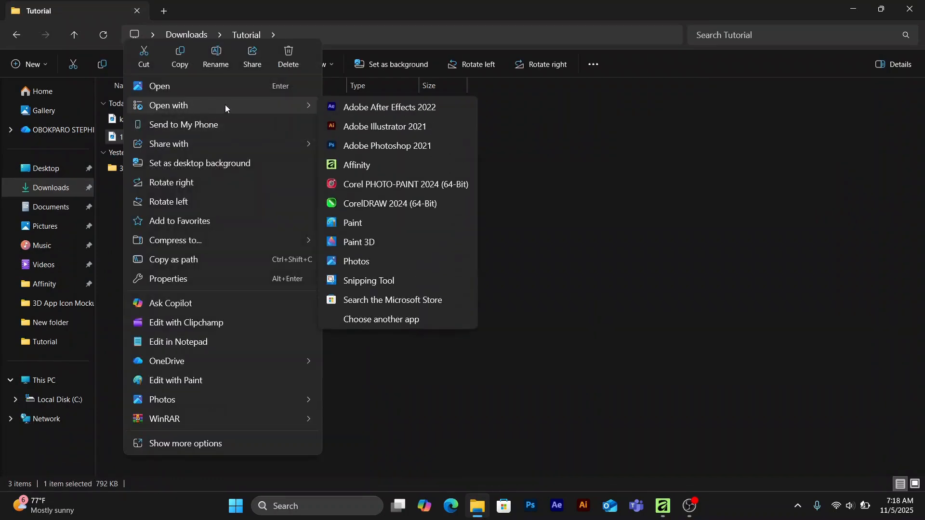
{"action": "left_click", "coordinate": [380, 164]}
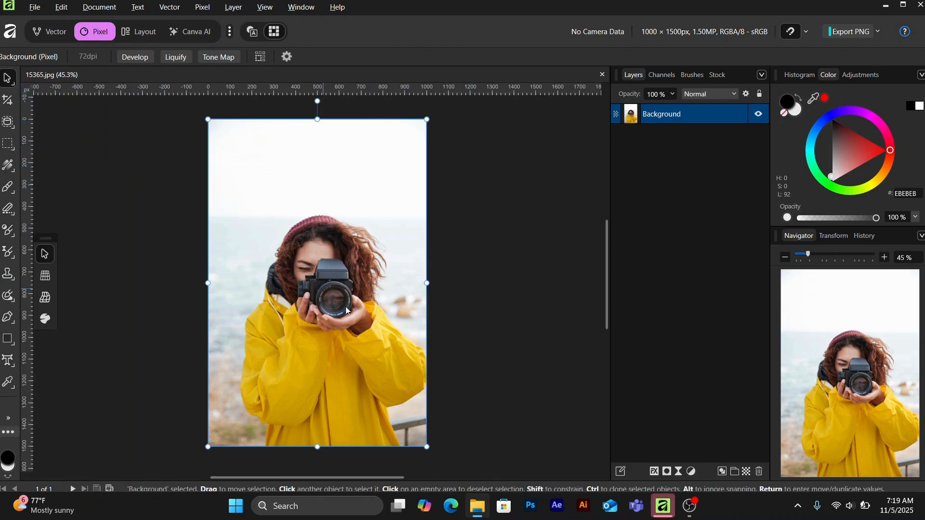
- Activate the Selection Brush Tool and set its width to 40 px
{"action": "left_click", "coordinate": [13, 128]}
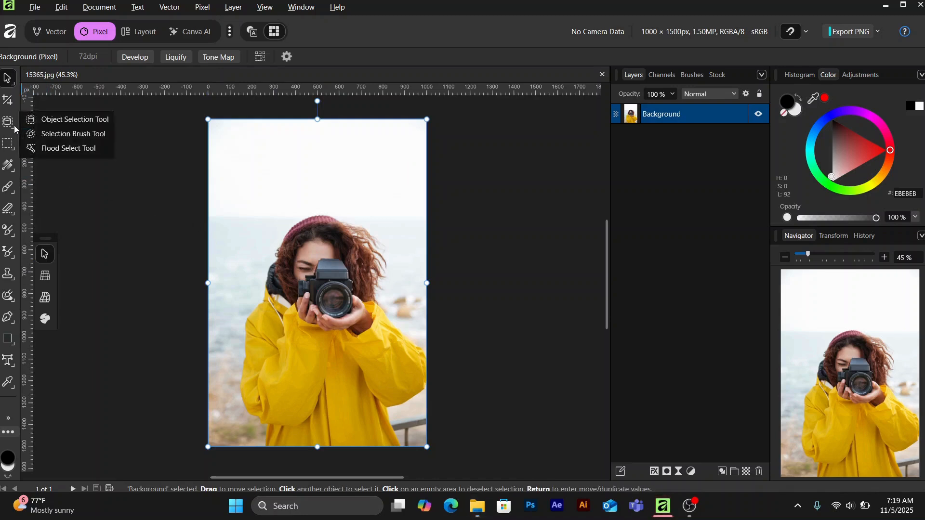
{"action": "left_click", "coordinate": [61, 135]}
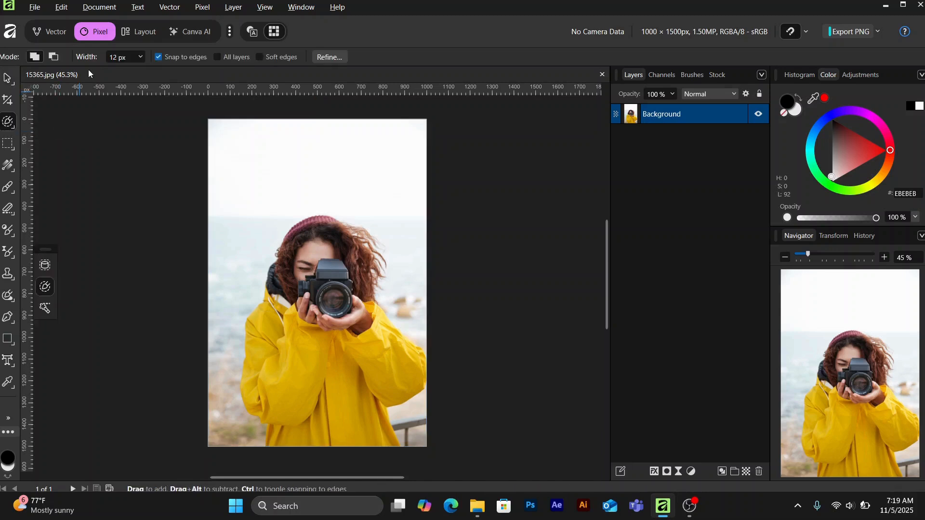
{"action": "left_click", "coordinate": [140, 58]}
{"action": "left_click_drag", "start_coordinate": [155, 72], "coordinate": [163, 72]}
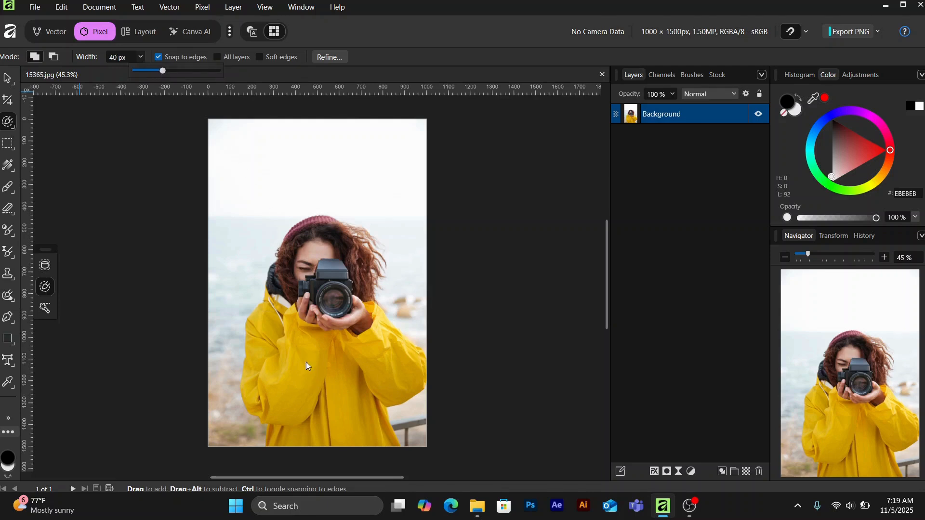
- Brush a selection over the whole woman, covering the beanie, hair, face, camera and yellow raincoat
{"action": "scroll", "coordinate": [305, 362], "scroll_direction": "up", "scroll_amount": 2}
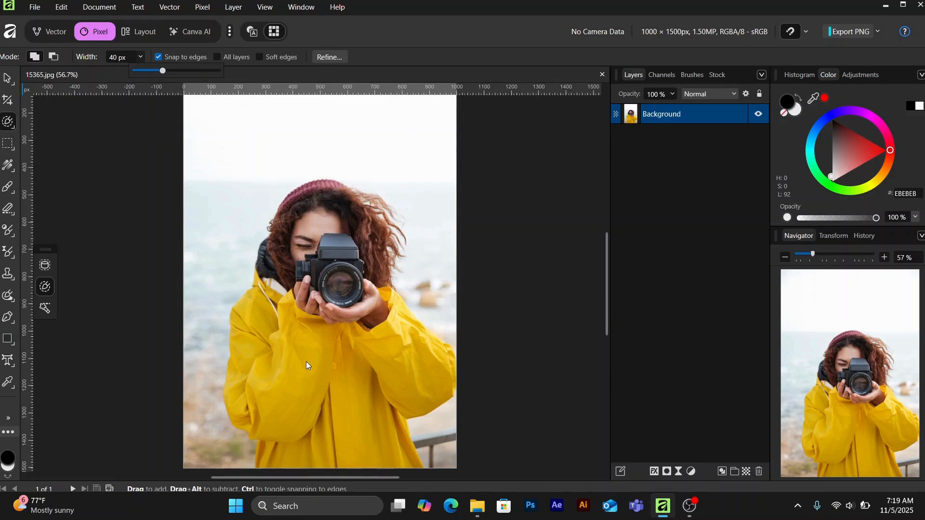
{"action": "scroll", "coordinate": [305, 362], "scroll_direction": "up", "scroll_amount": 1}
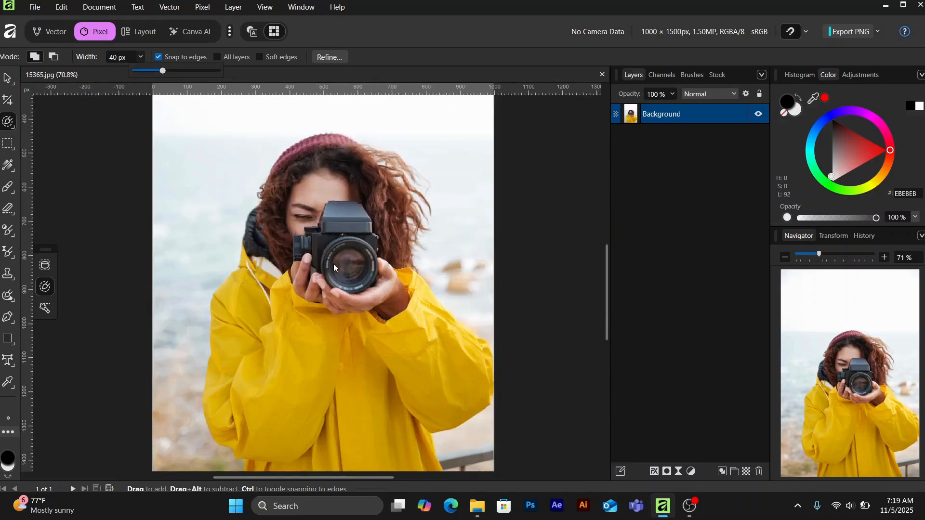
{"action": "scroll", "coordinate": [315, 182], "scroll_direction": "up", "scroll_amount": 2}
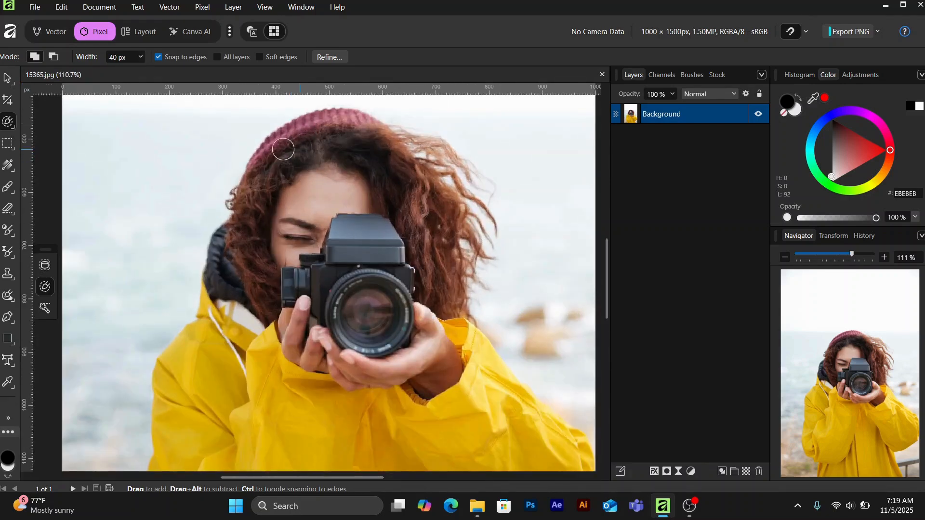
{"action": "left_click", "coordinate": [321, 163]}
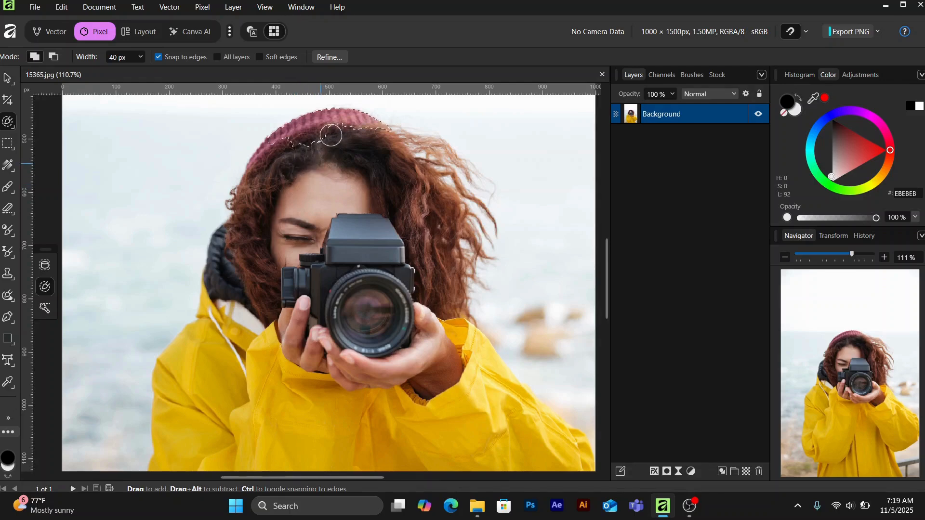
{"action": "mouse_move", "coordinate": [341, 203]}
{"action": "left_mouse_down"}
{"action": "mouse_move", "coordinate": [328, 140]}
{"action": "mouse_move", "coordinate": [268, 207]}
{"action": "mouse_move", "coordinate": [264, 267]}
{"action": "mouse_move", "coordinate": [241, 317]}
{"action": "mouse_move", "coordinate": [339, 189]}
{"action": "mouse_move", "coordinate": [395, 191]}
{"action": "mouse_move", "coordinate": [470, 232]}
{"action": "mouse_move", "coordinate": [479, 253]}
{"action": "left_mouse_up"}
{"action": "scroll", "coordinate": [263, 233], "scroll_direction": "down", "scroll_amount": 1}
{"action": "scroll", "coordinate": [424, 203], "scroll_direction": "up", "scroll_amount": 1}
{"action": "scroll", "coordinate": [453, 228], "scroll_direction": "down", "scroll_amount": 1}
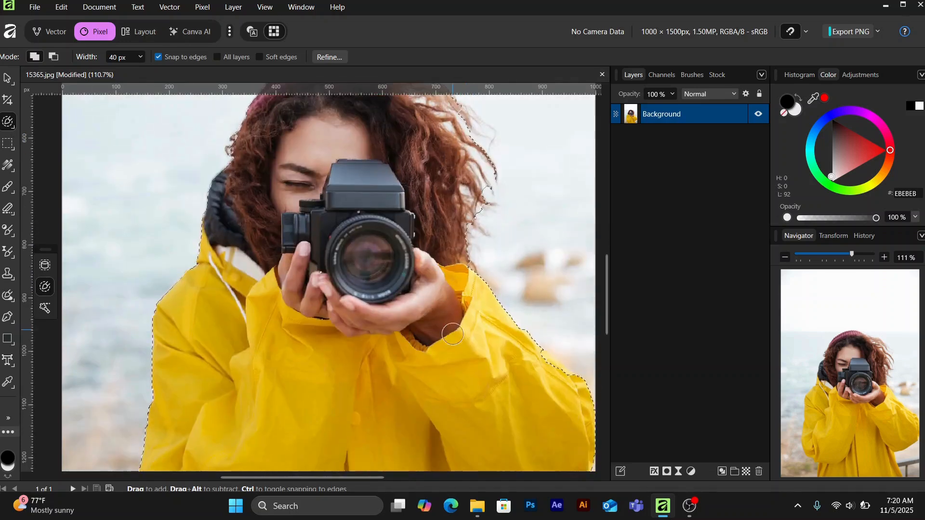
{"action": "scroll", "coordinate": [346, 282], "scroll_direction": "down", "scroll_amount": 4}
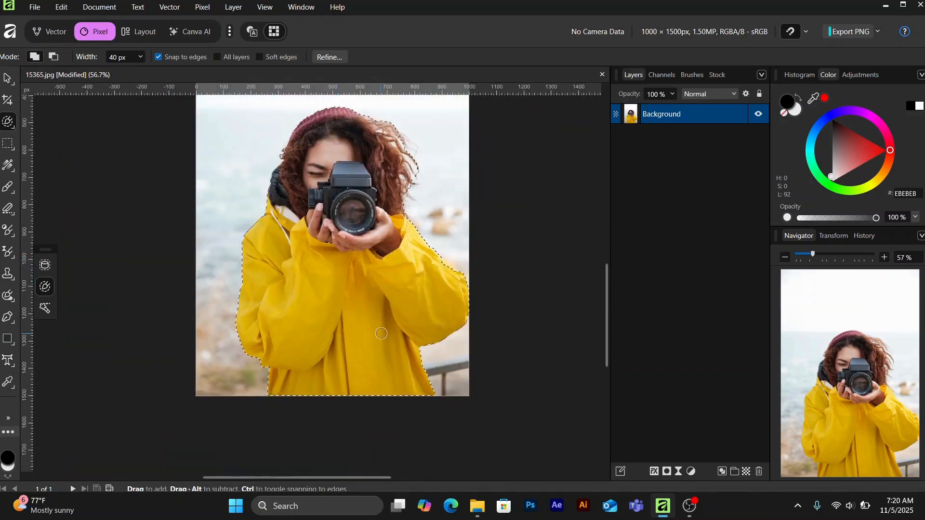
- Add the small loose curls above the dark hood collar to the selection
{"action": "scroll", "coordinate": [420, 242], "scroll_direction": "up", "scroll_amount": 1}
{"action": "scroll", "coordinate": [420, 243], "scroll_direction": "up", "scroll_amount": 2}
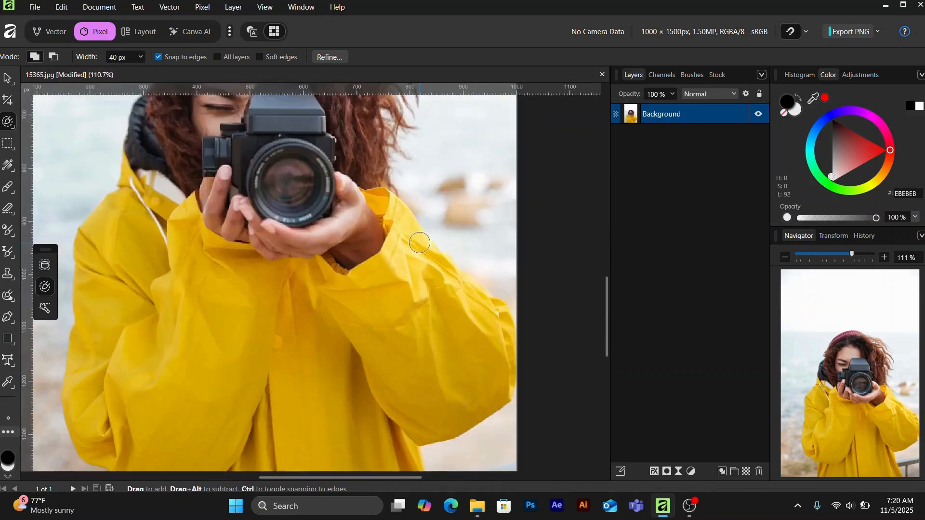
{"action": "scroll", "coordinate": [356, 197], "scroll_direction": "up", "scroll_amount": 2}
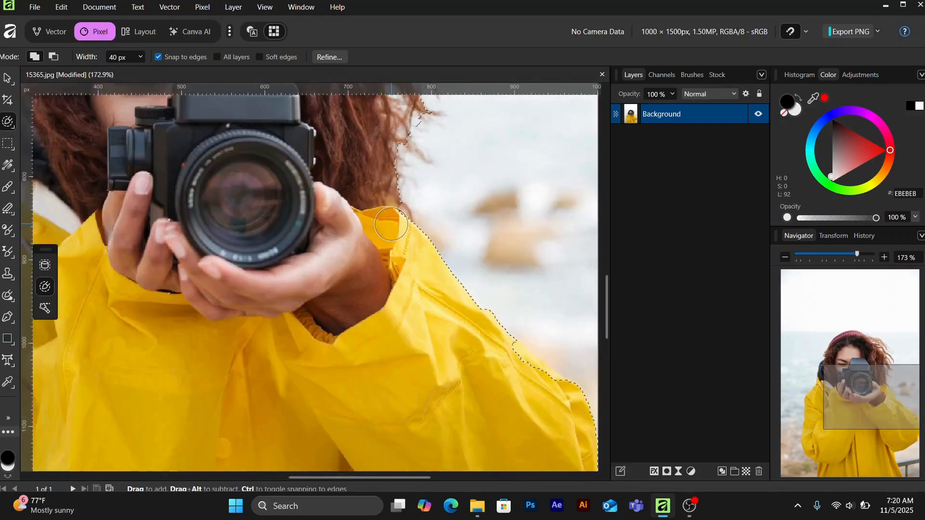
{"action": "scroll", "coordinate": [238, 272], "scroll_direction": "down", "scroll_amount": 3}
{"action": "scroll", "coordinate": [237, 271], "scroll_direction": "up", "scroll_amount": 5}
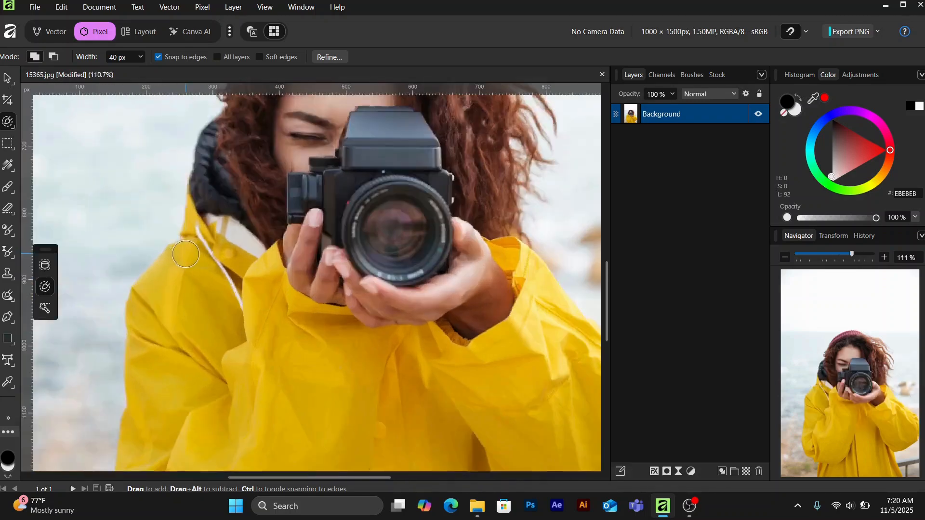
{"action": "scroll", "coordinate": [224, 154], "scroll_direction": "up", "scroll_amount": 1}
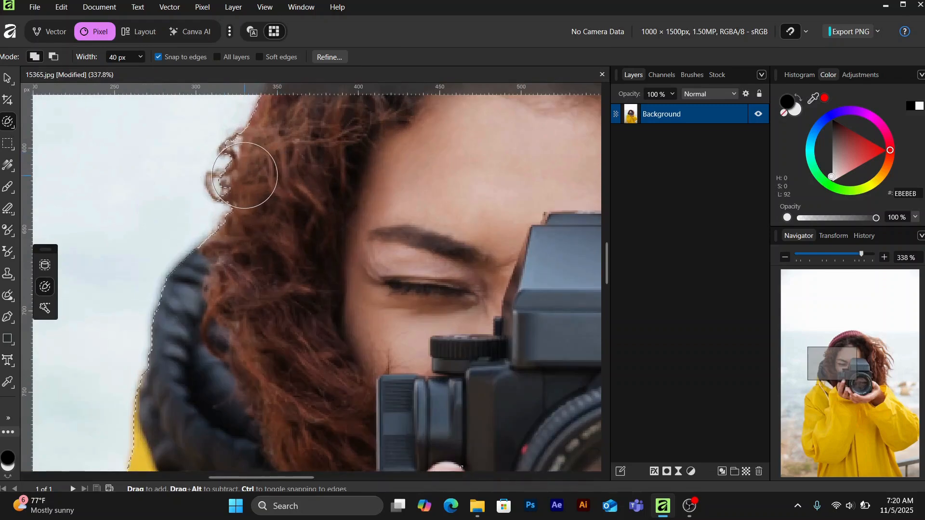
{"action": "left_click_drag", "start_coordinate": [239, 183], "coordinate": [249, 159]}
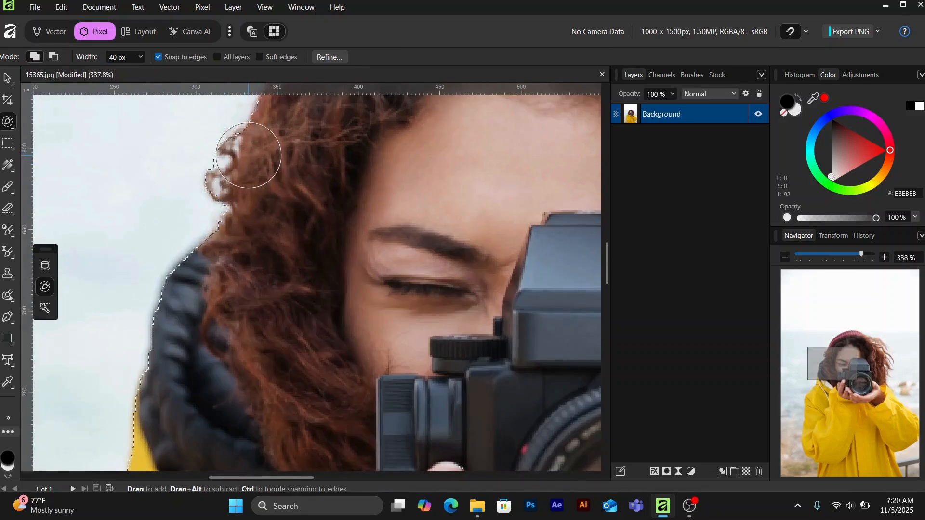
{"action": "scroll", "coordinate": [248, 231], "scroll_direction": "down", "scroll_amount": 4}
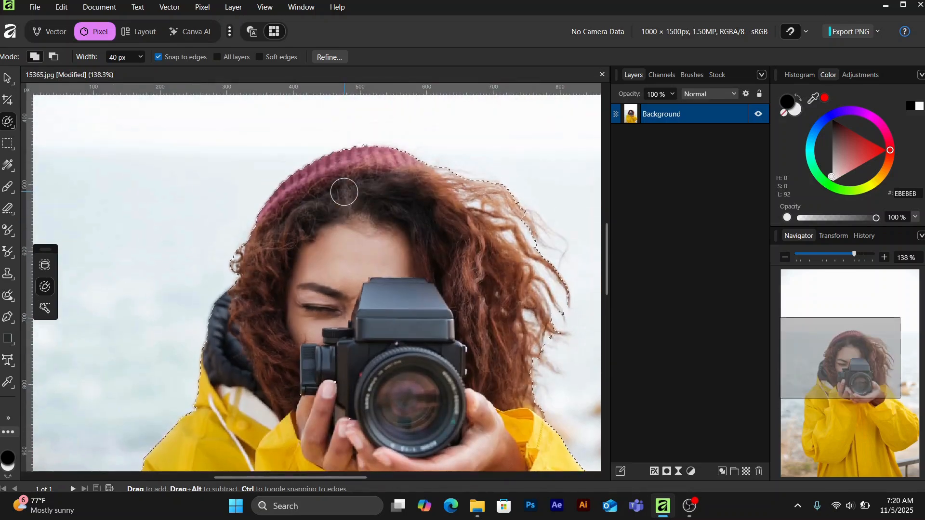
- Extend the selection over the windblown hair strands on the side away from the dark hood
{"action": "scroll", "coordinate": [299, 187], "scroll_direction": "down", "scroll_amount": 3}
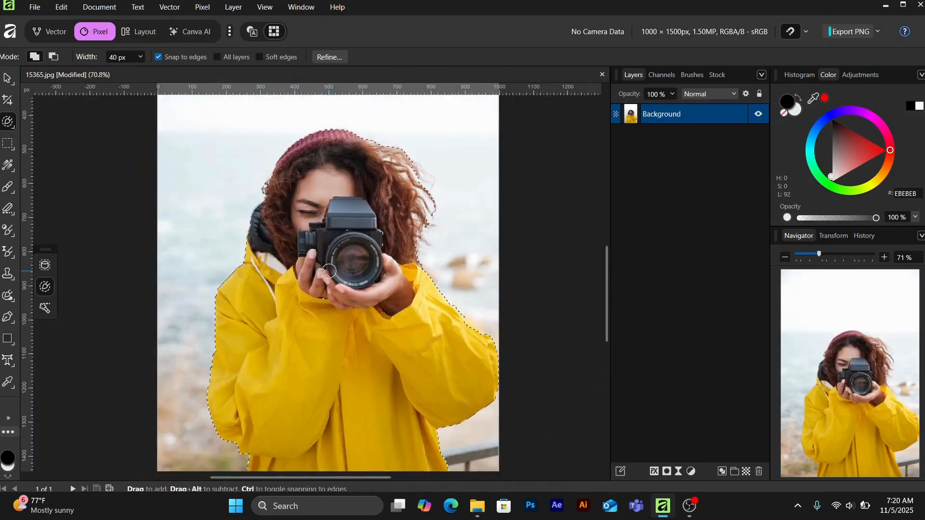
{"action": "scroll", "coordinate": [320, 237], "scroll_direction": "up", "scroll_amount": 4}
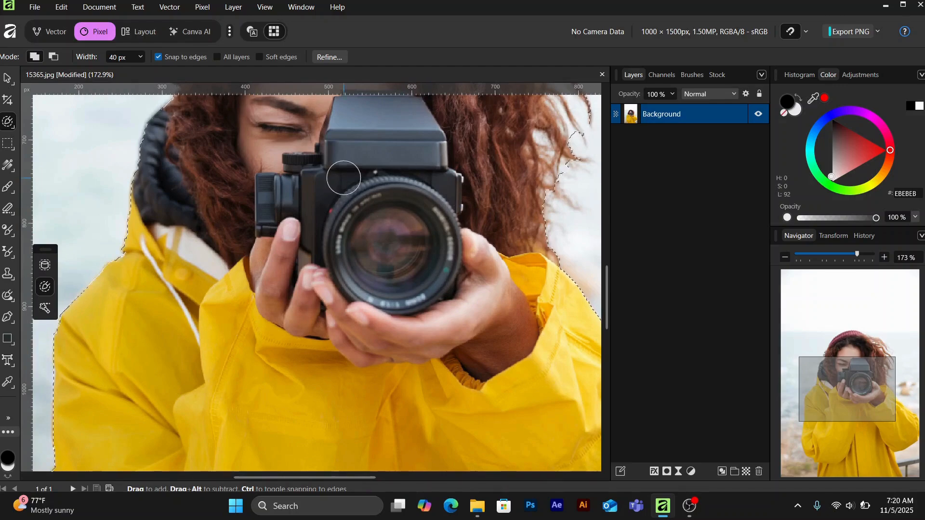
{"action": "scroll", "coordinate": [366, 193], "scroll_direction": "down", "scroll_amount": 3}
{"action": "scroll", "coordinate": [363, 217], "scroll_direction": "down", "scroll_amount": 2}
{"action": "scroll", "coordinate": [362, 217], "scroll_direction": "up", "scroll_amount": 5}
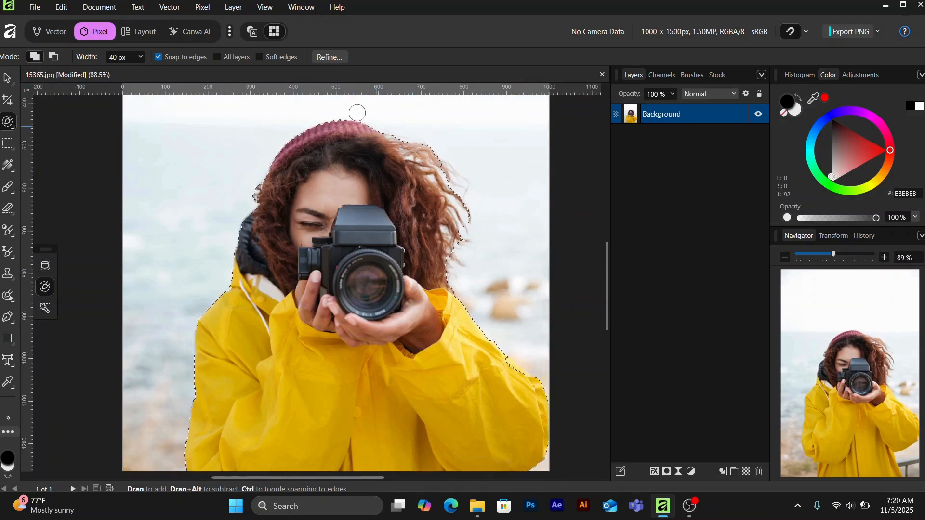
{"action": "mouse_move", "coordinate": [464, 171]}
{"action": "left_mouse_down"}
{"action": "mouse_move", "coordinate": [446, 179]}
{"action": "mouse_move", "coordinate": [430, 166]}
{"action": "mouse_move", "coordinate": [459, 193]}
{"action": "left_mouse_up"}
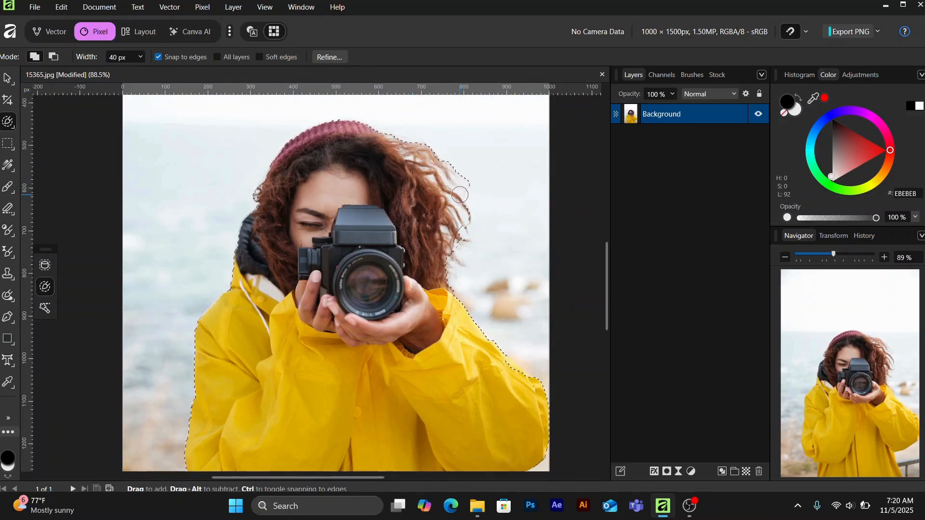
- Start refining the selection and paint the windblown hair edge with the 50 px Matte adjustment brush, down to the strands beside the camera
{"action": "left_click", "coordinate": [329, 57]}
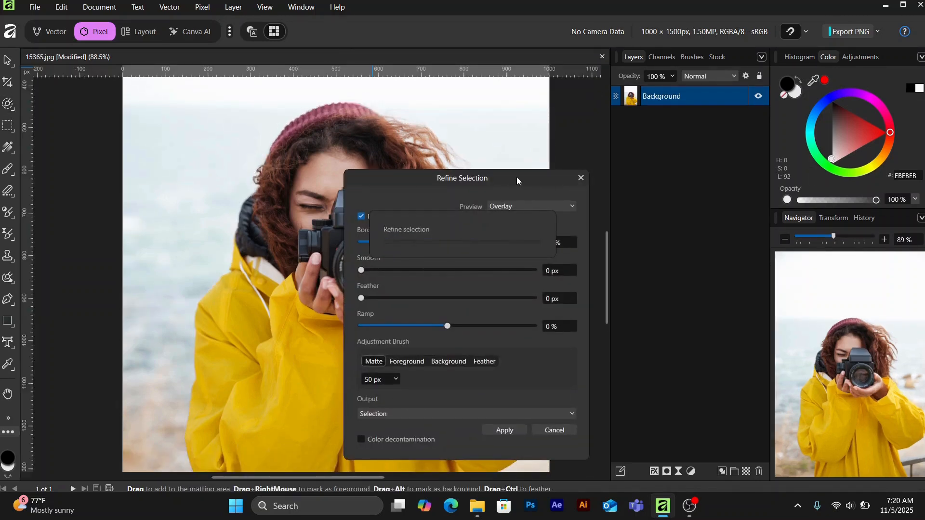
{"action": "left_click_drag", "start_coordinate": [516, 178], "coordinate": [725, 134]}
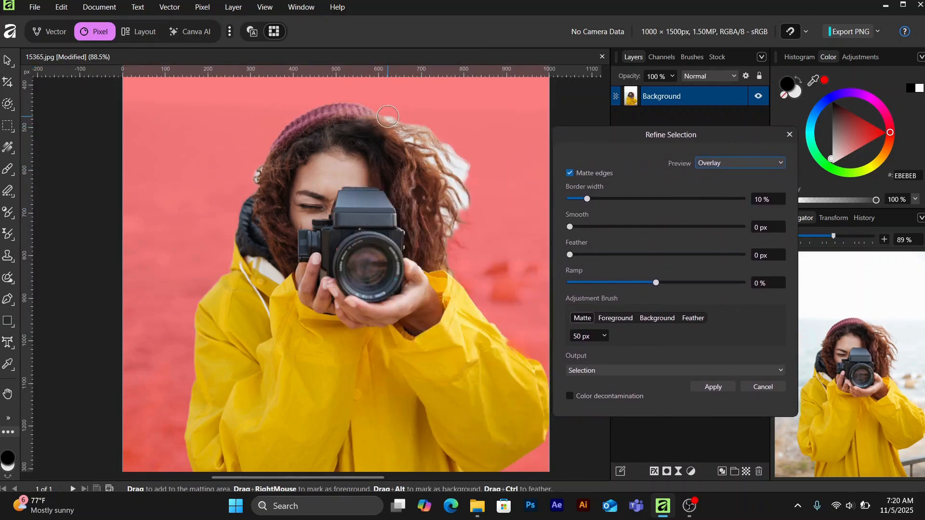
{"action": "mouse_move", "coordinate": [390, 118]}
{"action": "left_mouse_down"}
{"action": "mouse_move", "coordinate": [465, 164]}
{"action": "mouse_move", "coordinate": [466, 196]}
{"action": "mouse_move", "coordinate": [446, 249]}
{"action": "mouse_move", "coordinate": [449, 177]}
{"action": "mouse_move", "coordinate": [394, 126]}
{"action": "mouse_move", "coordinate": [412, 122]}
{"action": "mouse_move", "coordinate": [433, 155]}
{"action": "left_mouse_up"}
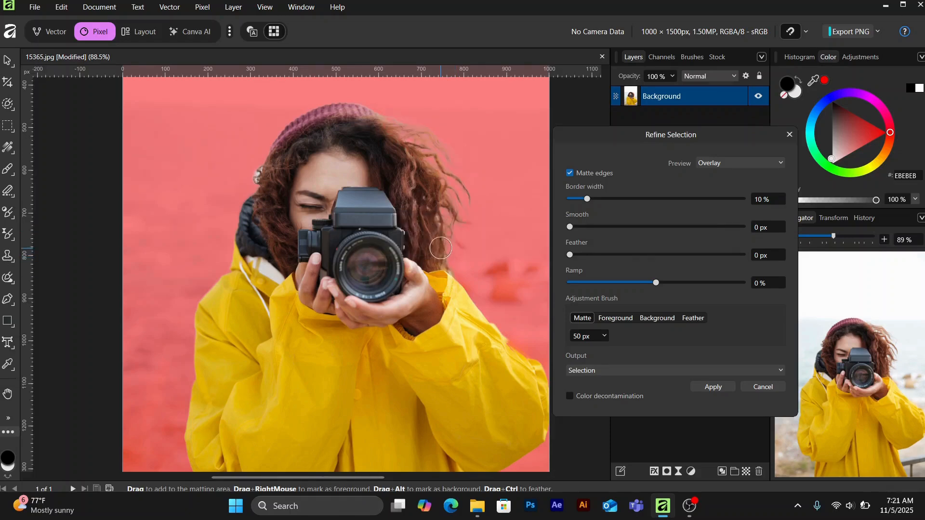
{"action": "scroll", "coordinate": [441, 248], "scroll_direction": "up", "scroll_amount": 3}
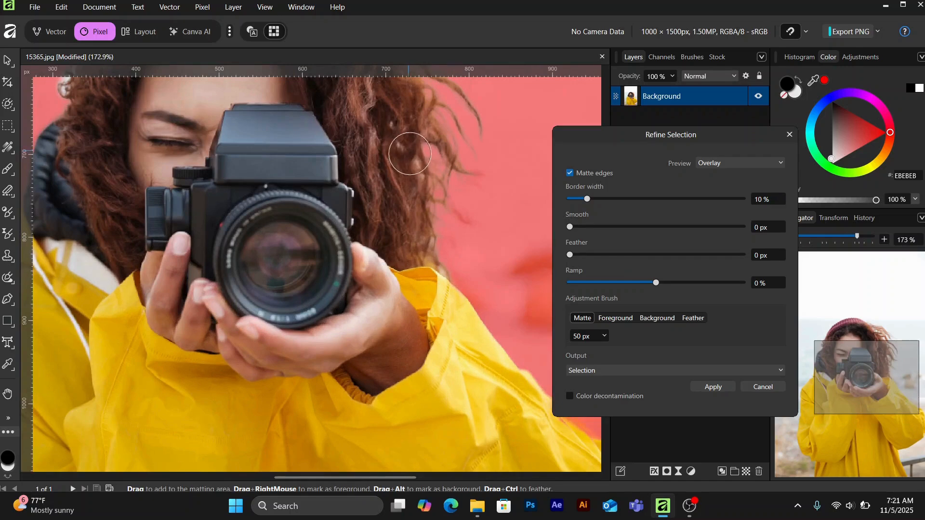
{"action": "mouse_move", "coordinate": [409, 153]}
{"action": "left_mouse_down"}
{"action": "mouse_move", "coordinate": [434, 248]}
{"action": "mouse_move", "coordinate": [452, 274]}
{"action": "left_mouse_up"}
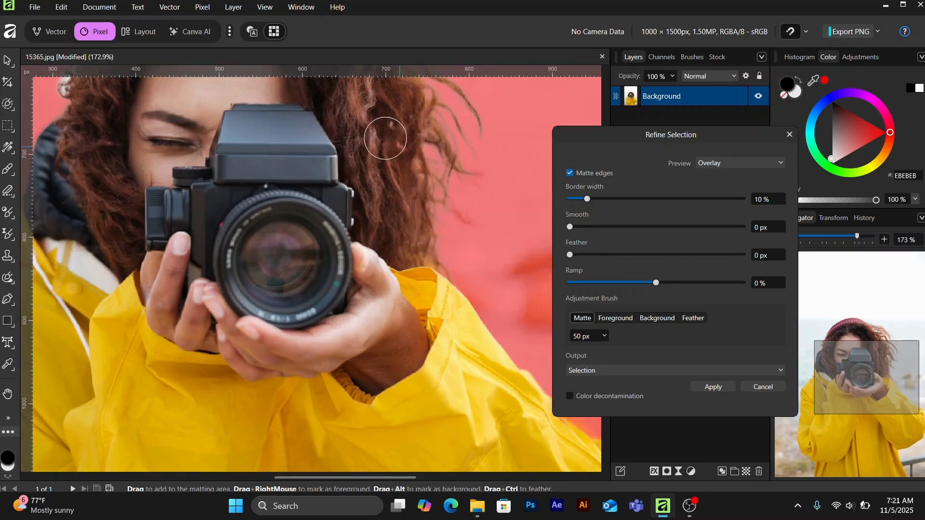
{"action": "mouse_move", "coordinate": [385, 138]}
{"action": "left_mouse_down"}
{"action": "mouse_move", "coordinate": [382, 128]}
{"action": "mouse_move", "coordinate": [396, 132]}
{"action": "left_mouse_up"}
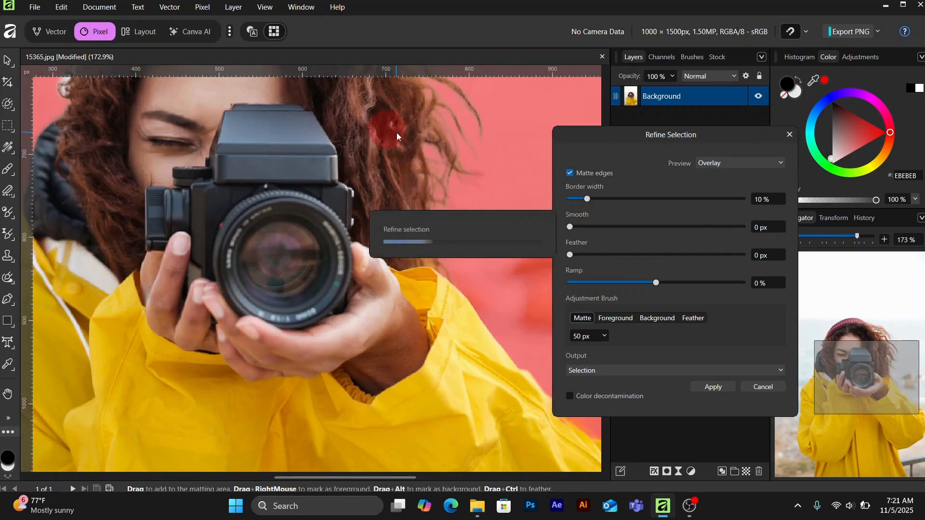
- Paint the Matte adjustment brush over the small loose curls above the dark hood collar to clean their background
{"action": "scroll", "coordinate": [440, 183], "scroll_direction": "down", "scroll_amount": 3}
{"action": "scroll", "coordinate": [309, 157], "scroll_direction": "up", "scroll_amount": 5}
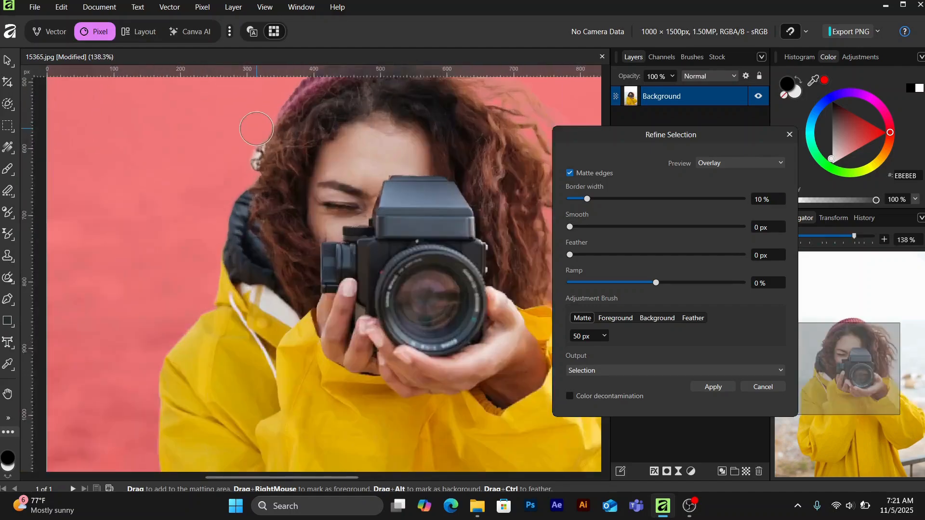
{"action": "scroll", "coordinate": [262, 148], "scroll_direction": "up", "scroll_amount": 3}
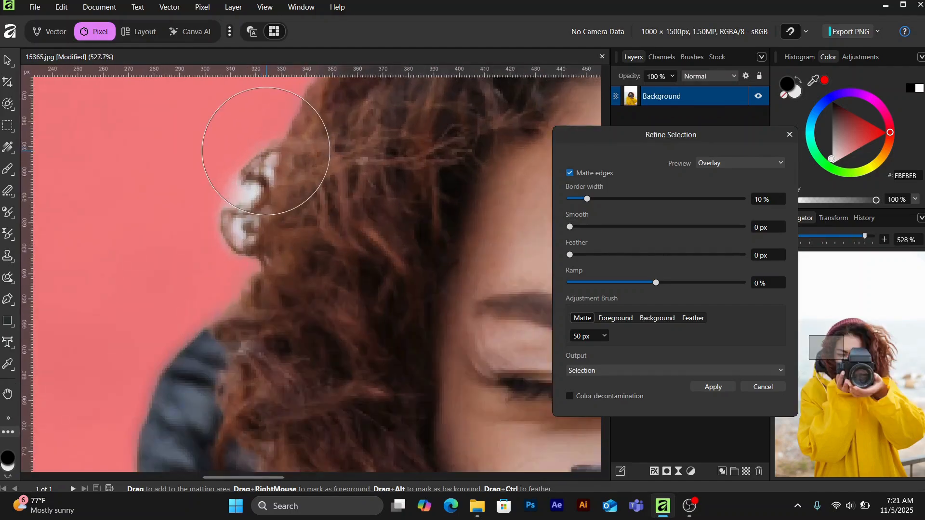
{"action": "left_click_drag", "start_coordinate": [268, 165], "coordinate": [238, 257]}
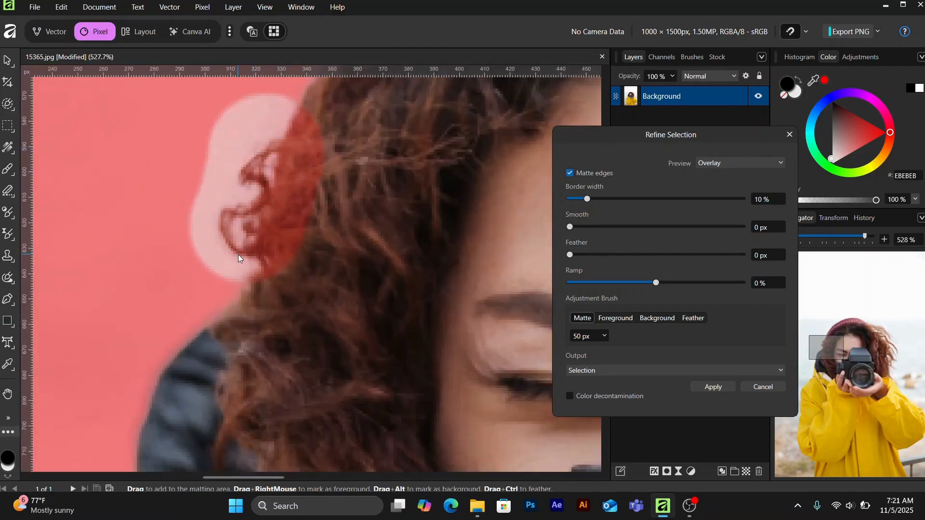
{"action": "scroll", "coordinate": [215, 224], "scroll_direction": "down", "scroll_amount": 8}
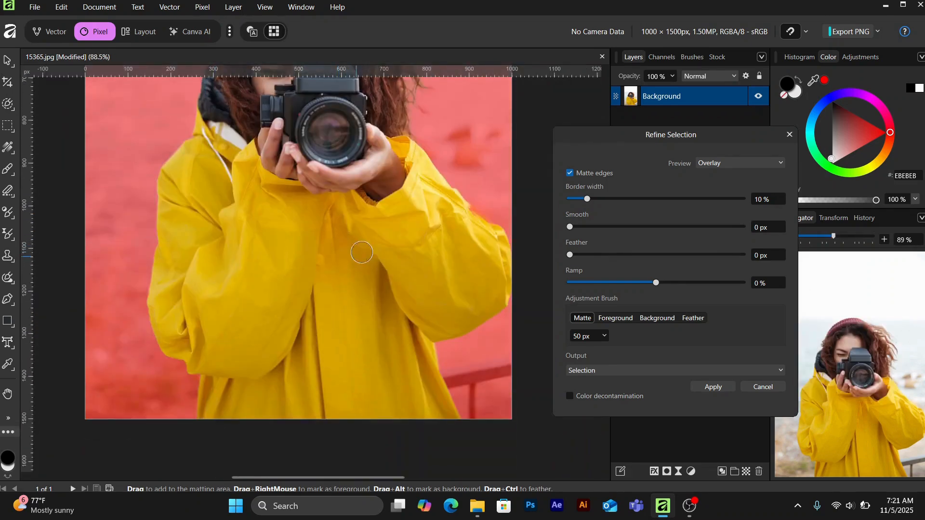
- Set the refined selection's output to Mask and apply the refinement to the Background layer
{"action": "scroll", "coordinate": [337, 240], "scroll_direction": "down", "scroll_amount": 2}
{"action": "scroll", "coordinate": [334, 219], "scroll_direction": "up", "scroll_amount": 1}
{"action": "mouse_move", "coordinate": [354, 156]}
{"action": "left_mouse_down"}
{"action": "mouse_move", "coordinate": [384, 209]}
{"action": "mouse_move", "coordinate": [391, 159]}
{"action": "mouse_move", "coordinate": [362, 174]}
{"action": "mouse_move", "coordinate": [363, 208]}
{"action": "mouse_move", "coordinate": [385, 211]}
{"action": "left_mouse_up"}
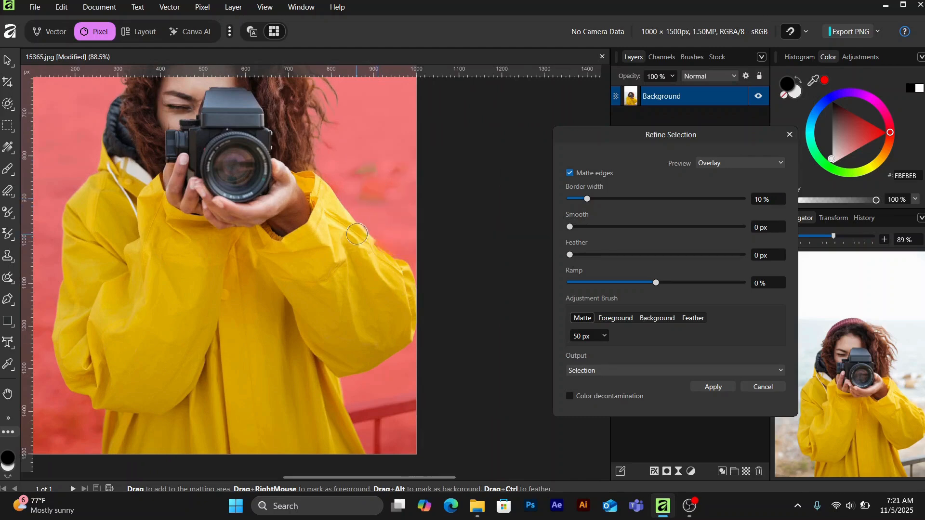
{"action": "scroll", "coordinate": [357, 234], "scroll_direction": "down", "scroll_amount": 3}
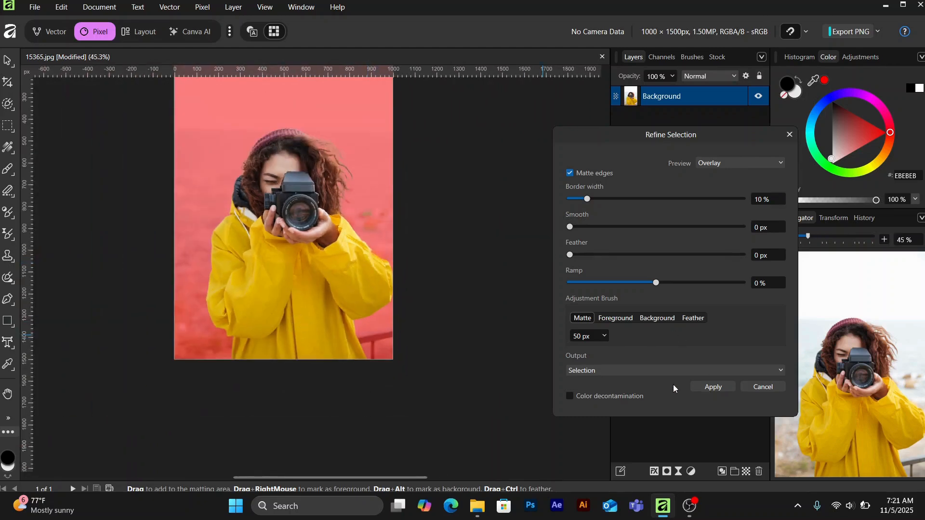
{"action": "left_click", "coordinate": [632, 371]}
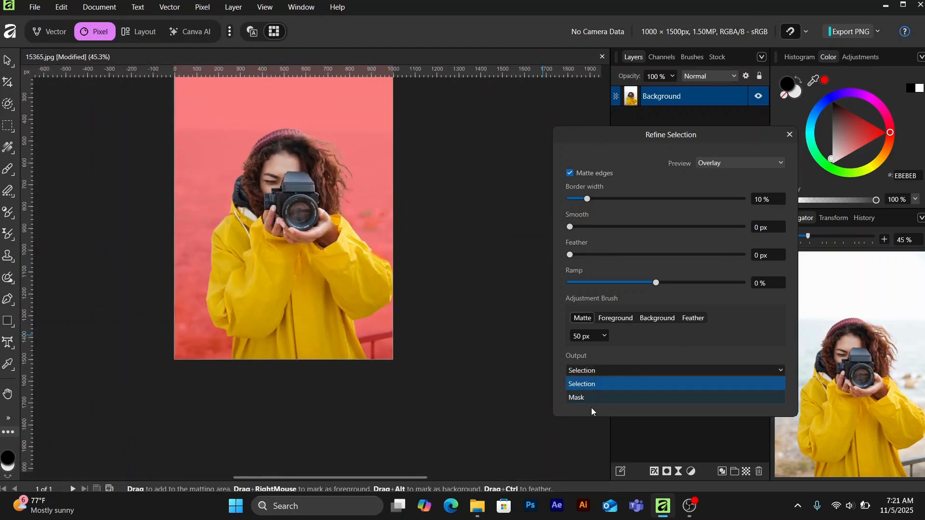
{"action": "left_click", "coordinate": [672, 345]}
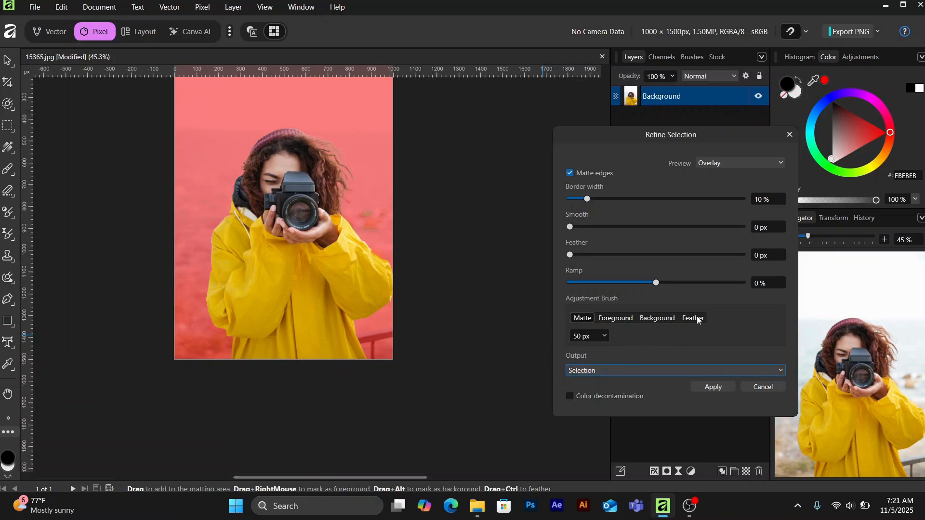
{"action": "left_click", "coordinate": [605, 371]}
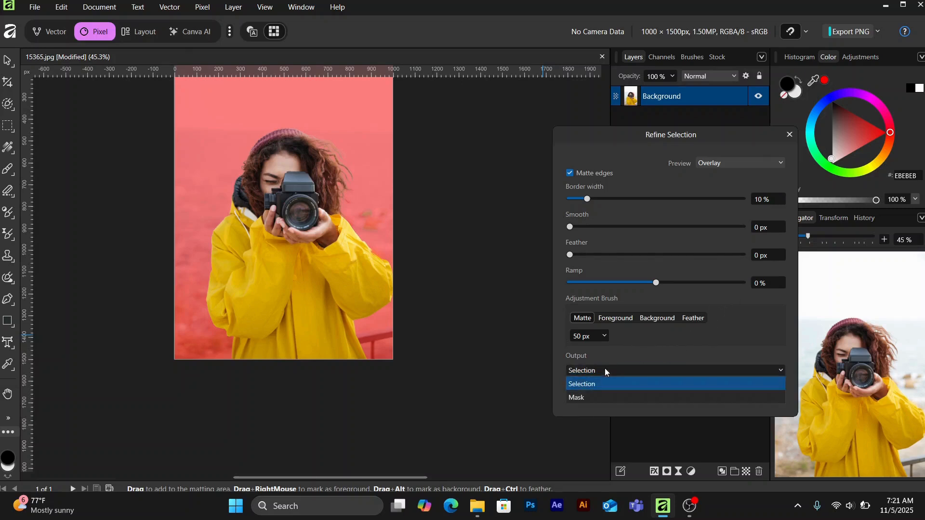
{"action": "left_click", "coordinate": [579, 397]}
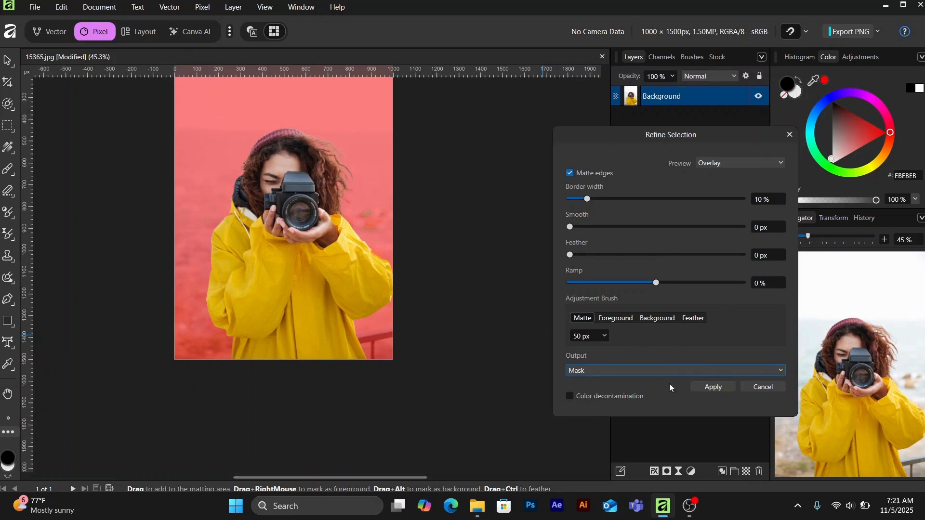
{"action": "left_click", "coordinate": [712, 388]}
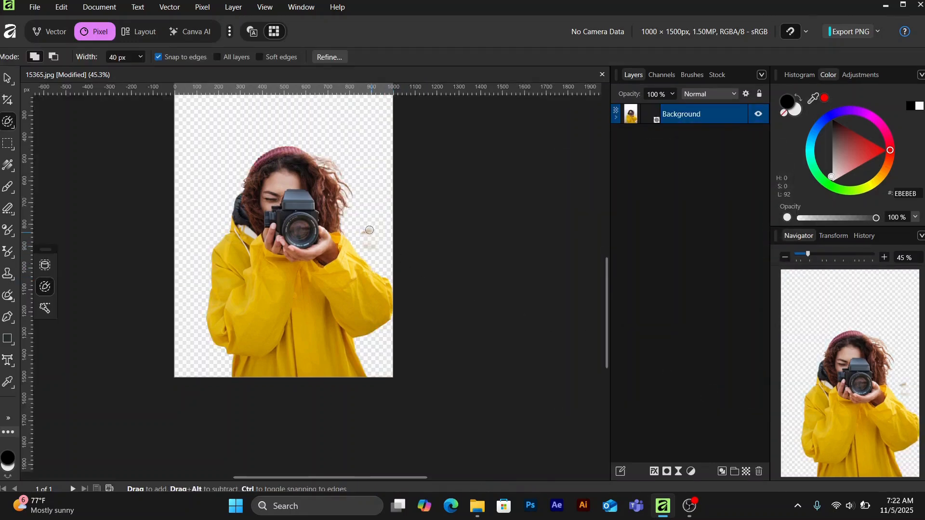
- Paint black on the Background layer's mask with the 40 px Paint Brush to hide the leftover background smudges above the raincoat sleeve
{"action": "scroll", "coordinate": [371, 251], "scroll_direction": "up", "scroll_amount": 6}
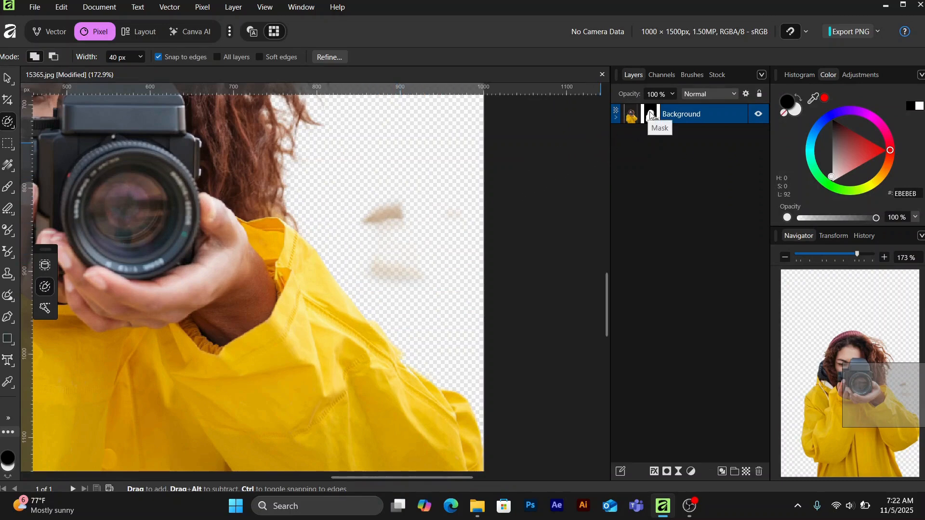
{"action": "left_click", "coordinate": [650, 112]}
{"action": "left_click", "coordinate": [650, 114]}
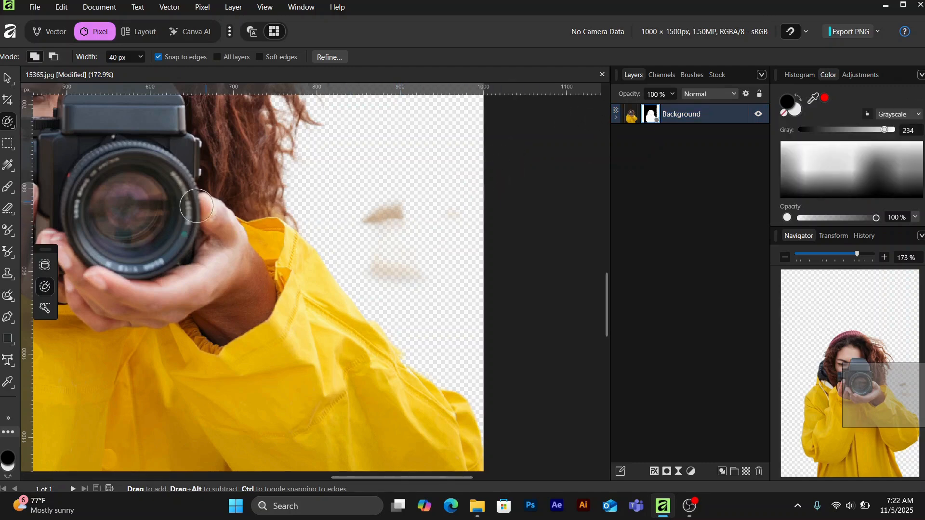
{"action": "left_click", "coordinate": [8, 186]}
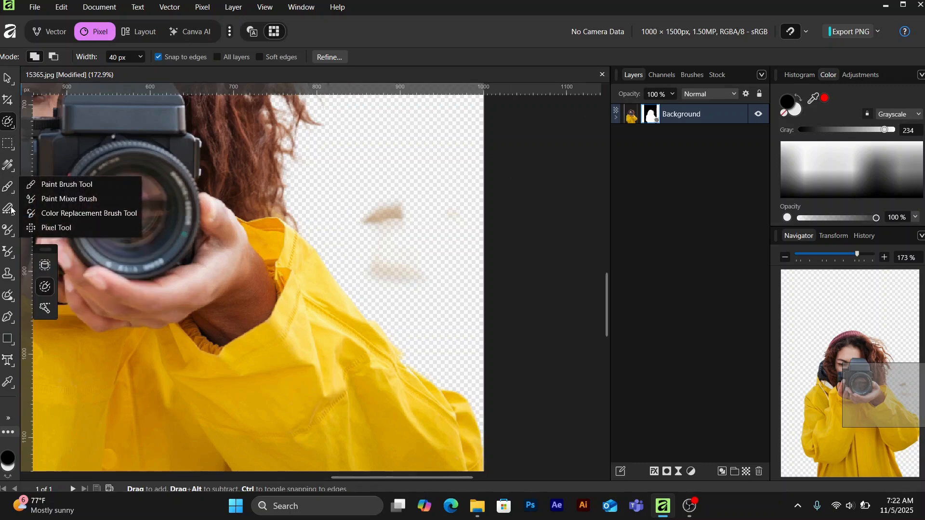
{"action": "left_click", "coordinate": [11, 210]}
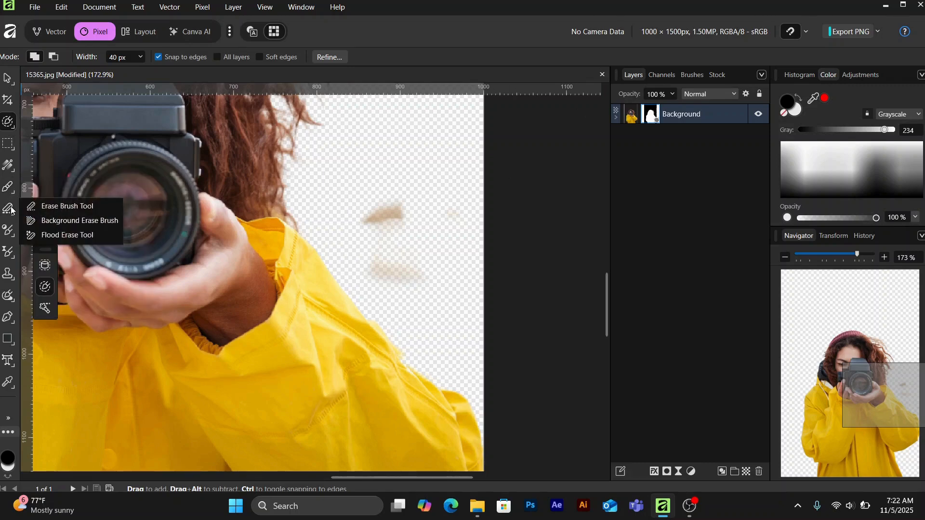
{"action": "left_click", "coordinate": [10, 189]}
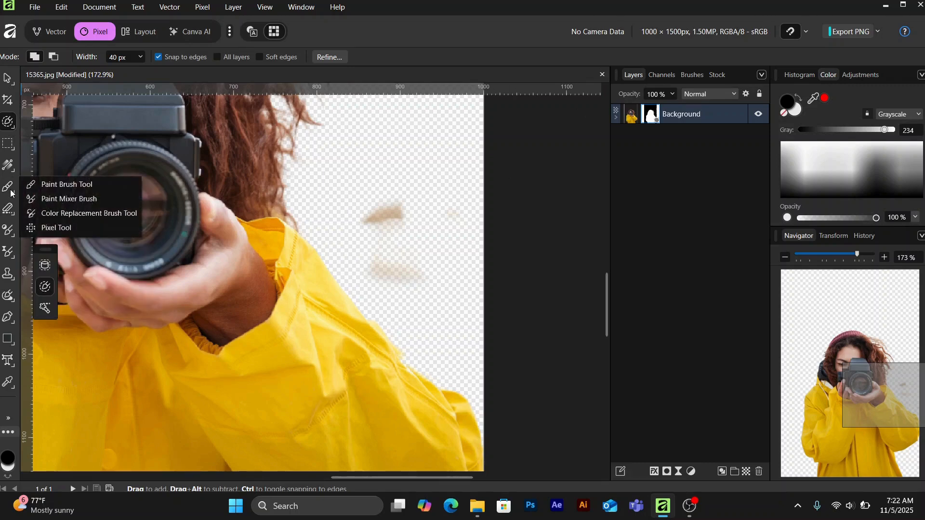
{"action": "left_click", "coordinate": [84, 186]}
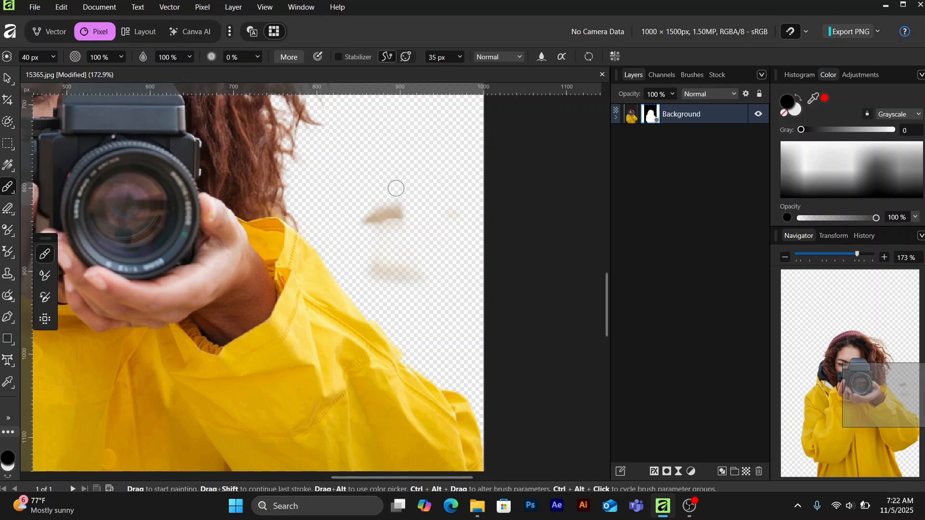
{"action": "mouse_move", "coordinate": [396, 188]}
{"action": "left_mouse_down"}
{"action": "mouse_move", "coordinate": [396, 226]}
{"action": "mouse_move", "coordinate": [388, 197]}
{"action": "mouse_move", "coordinate": [381, 258]}
{"action": "mouse_move", "coordinate": [365, 179]}
{"action": "mouse_move", "coordinate": [366, 250]}
{"action": "mouse_move", "coordinate": [396, 306]}
{"action": "mouse_move", "coordinate": [405, 222]}
{"action": "mouse_move", "coordinate": [423, 219]}
{"action": "mouse_move", "coordinate": [392, 263]}
{"action": "mouse_move", "coordinate": [370, 262]}
{"action": "mouse_move", "coordinate": [383, 272]}
{"action": "mouse_move", "coordinate": [374, 276]}
{"action": "mouse_move", "coordinate": [442, 260]}
{"action": "mouse_move", "coordinate": [450, 231]}
{"action": "left_mouse_up"}
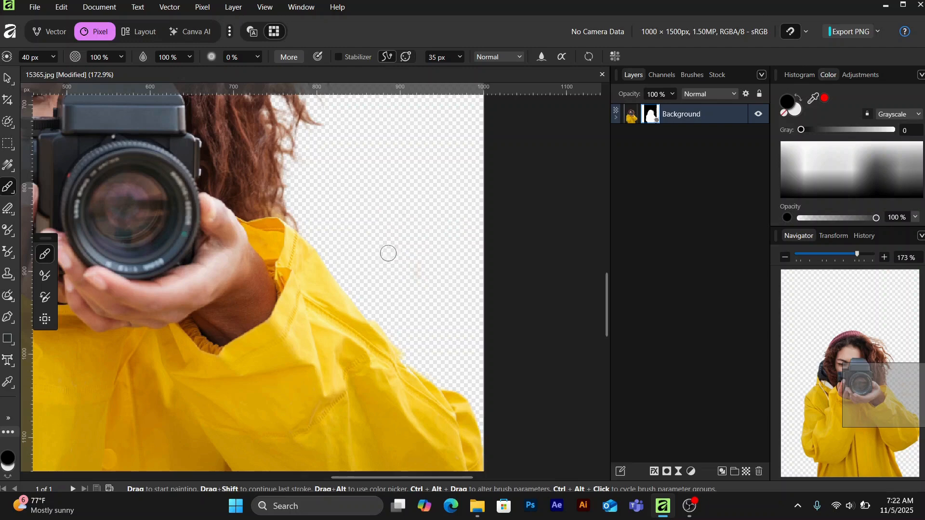
- Check the cutout's edges around the hair and raincoat, and deselect the mask with the Move Tool
{"action": "scroll", "coordinate": [351, 215], "scroll_direction": "down", "scroll_amount": 5}
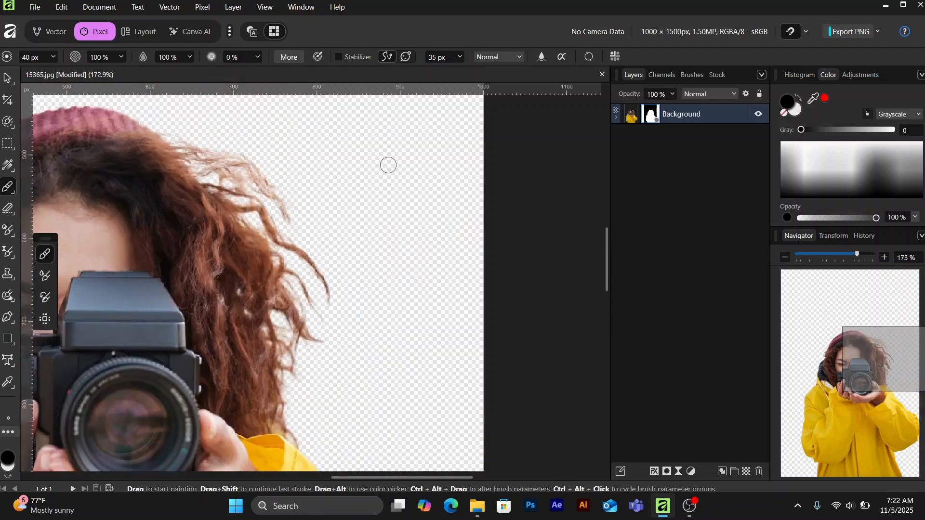
{"action": "scroll", "coordinate": [187, 208], "scroll_direction": "down", "scroll_amount": 5}
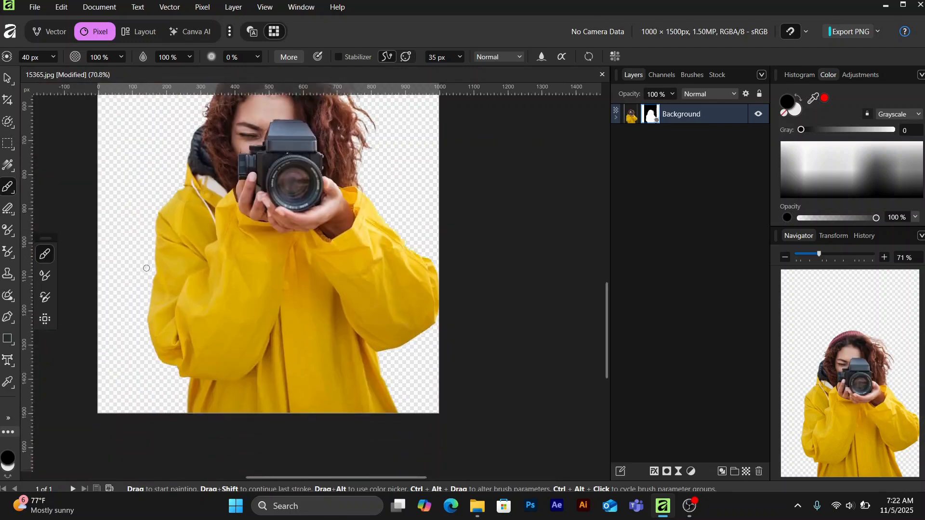
{"action": "scroll", "coordinate": [207, 396], "scroll_direction": "up", "scroll_amount": 3}
{"action": "scroll", "coordinate": [280, 417], "scroll_direction": "down", "scroll_amount": 3}
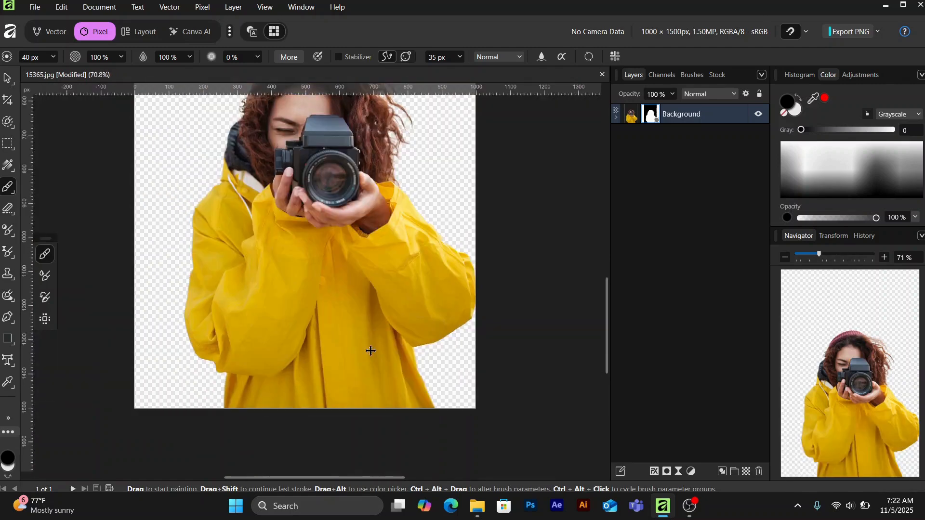
{"action": "scroll", "coordinate": [432, 217], "scroll_direction": "up", "scroll_amount": 2}
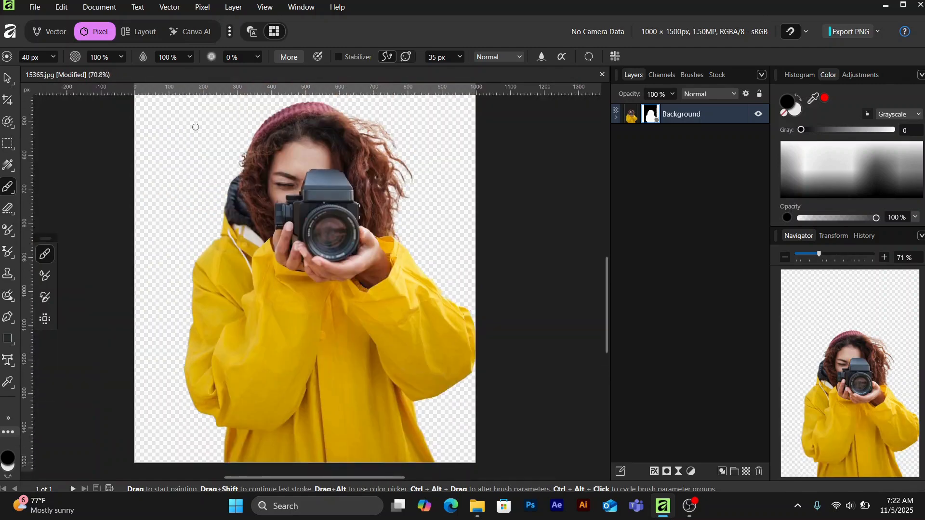
{"action": "left_click", "coordinate": [9, 78]}
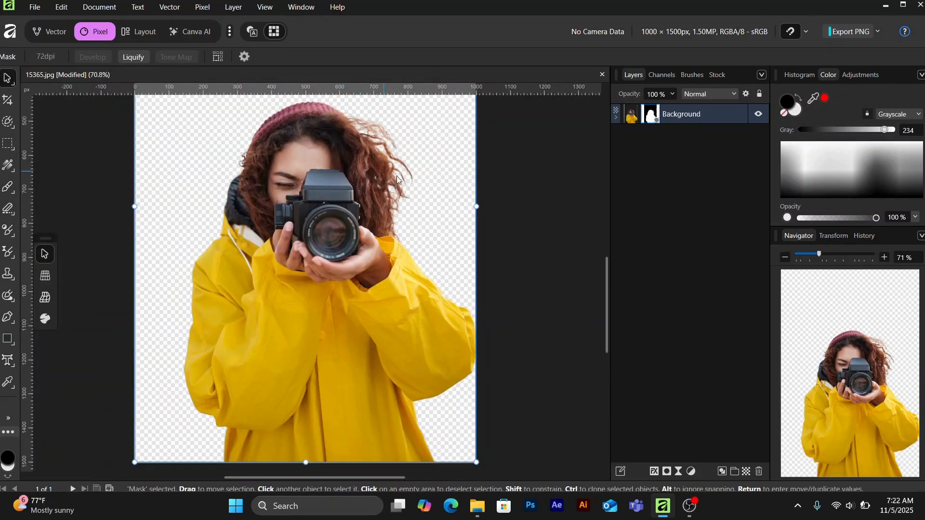
{"action": "scroll", "coordinate": [429, 215], "scroll_direction": "up", "scroll_amount": 2}
{"action": "left_click", "coordinate": [517, 221]}
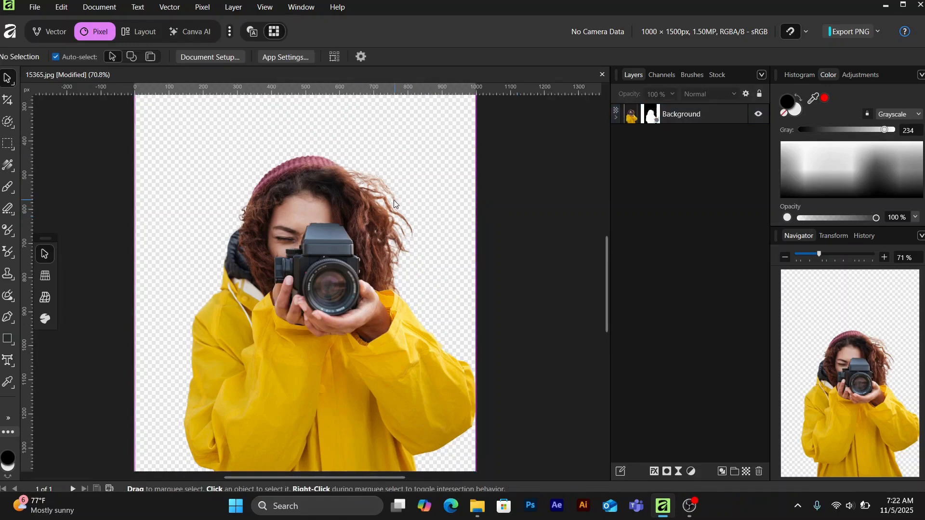
{"action": "scroll", "coordinate": [386, 222], "scroll_direction": "up", "scroll_amount": 4}
{"action": "scroll", "coordinate": [377, 241], "scroll_direction": "down", "scroll_amount": 3}
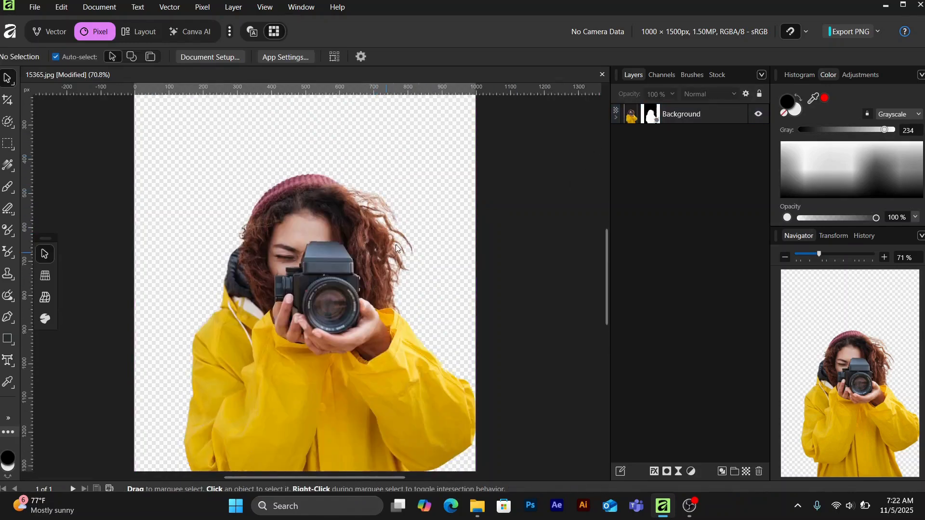
- Review the PNG export settings for the whole document at 1000 × 1500 px and start the export
{"action": "left_click", "coordinate": [35, 8]}
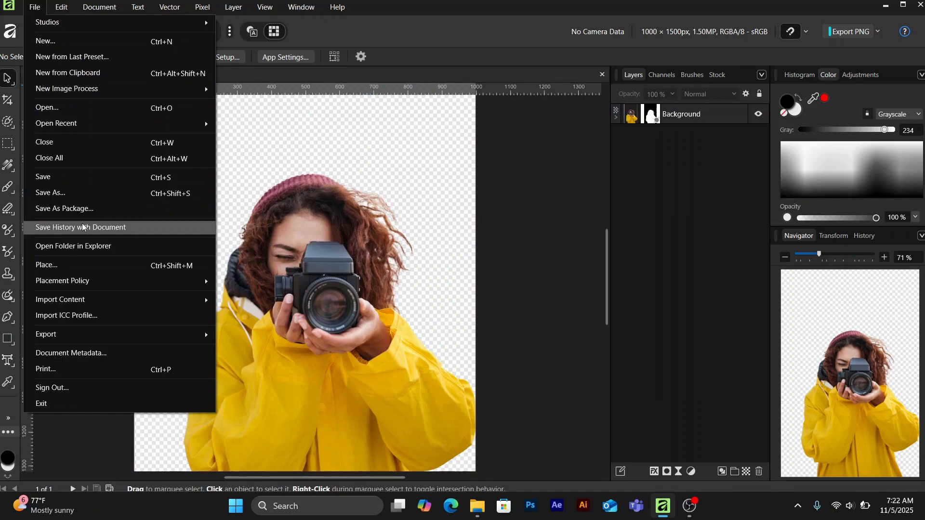
{"action": "mouse_move", "coordinate": [100, 340]}
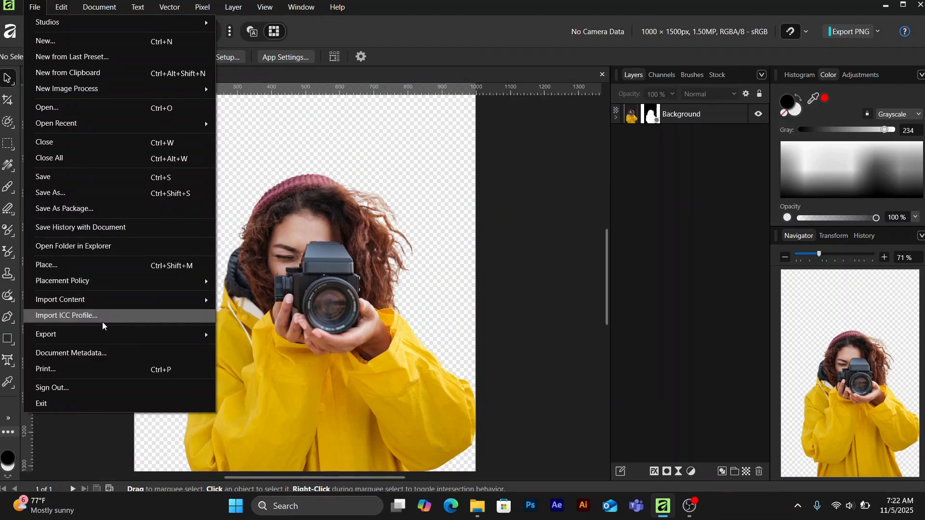
{"action": "left_click", "coordinate": [273, 339]}
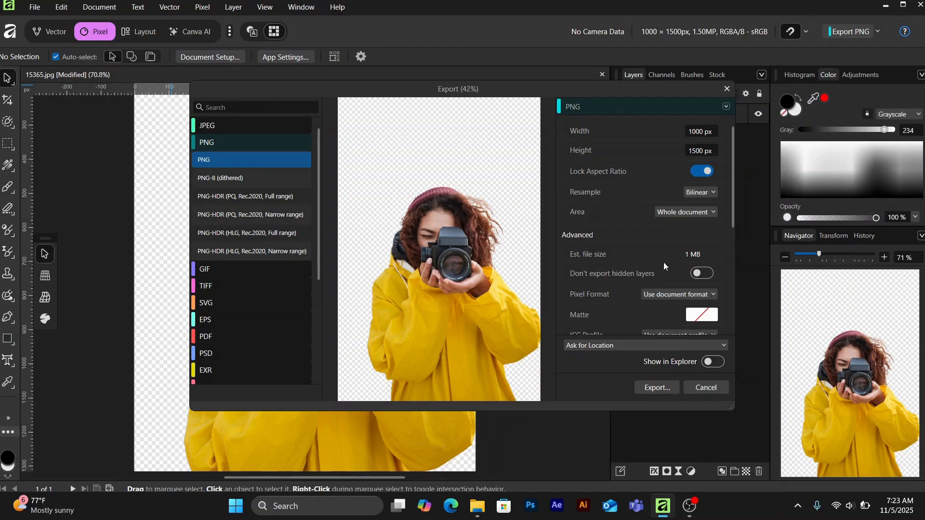
{"action": "scroll", "coordinate": [663, 264], "scroll_direction": "down", "scroll_amount": 3}
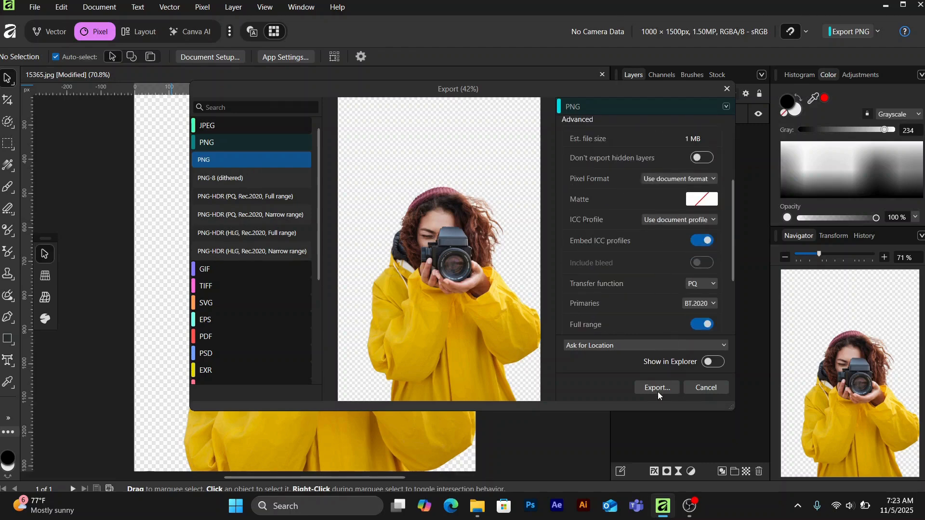
{"action": "scroll", "coordinate": [650, 192], "scroll_direction": "up", "scroll_amount": 3}
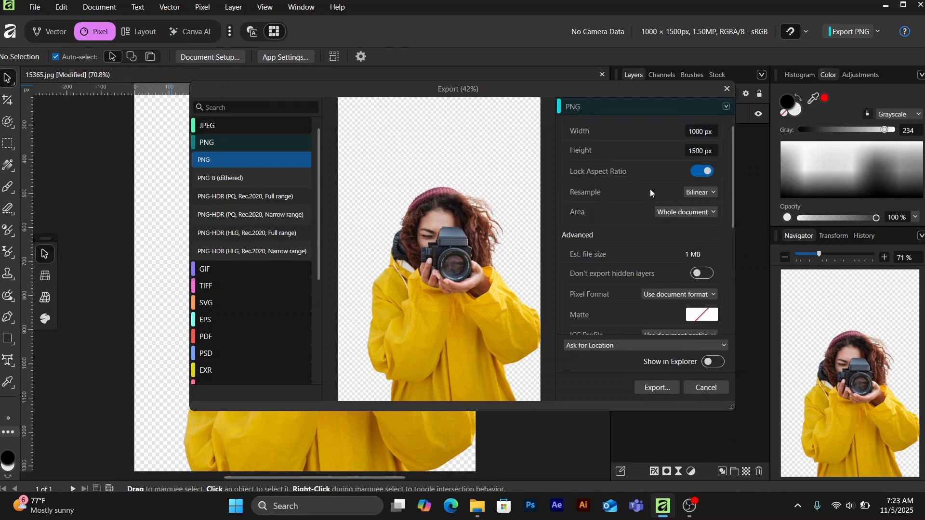
{"action": "scroll", "coordinate": [655, 212], "scroll_direction": "down", "scroll_amount": 5}
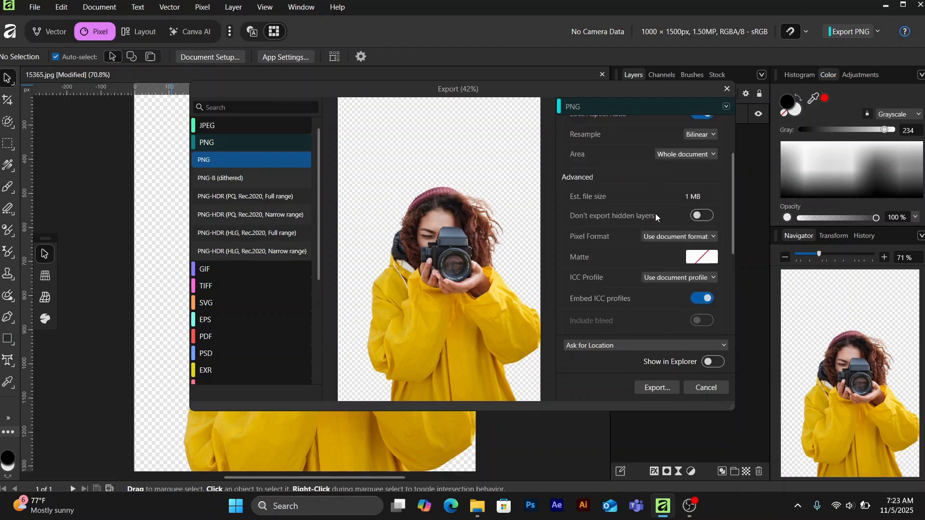
{"action": "left_click", "coordinate": [654, 387]}
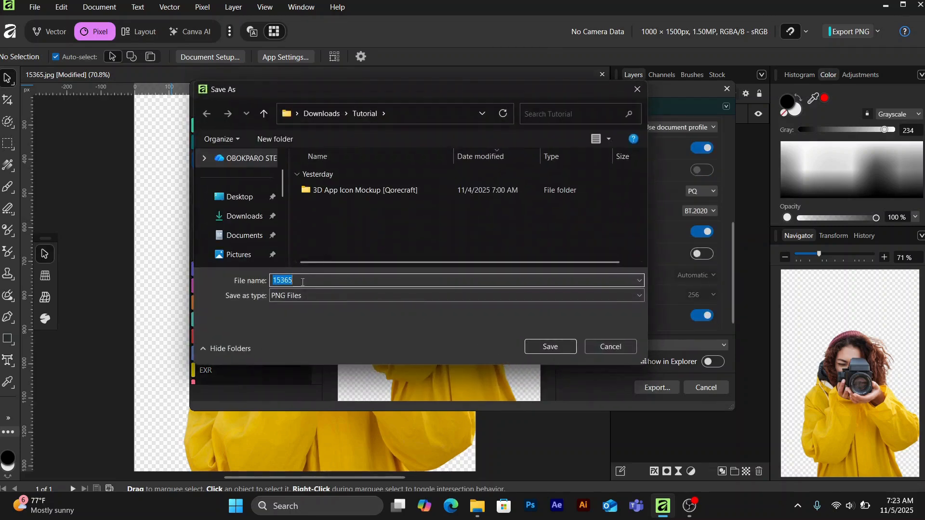
- Name the PNG file "exported" and save it in the Tutorial folder inside Downloads
{"action": "type", "text": "expo"}
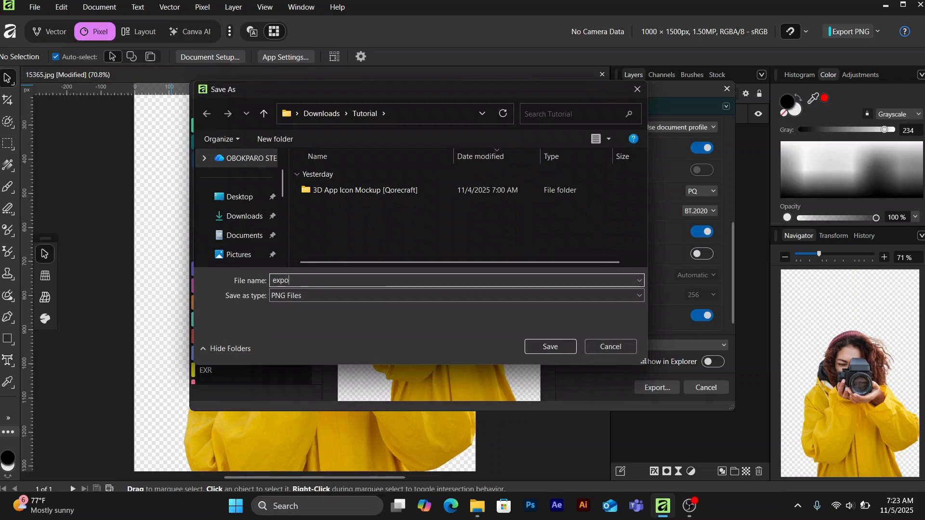
{"action": "type", "text": "rted"}
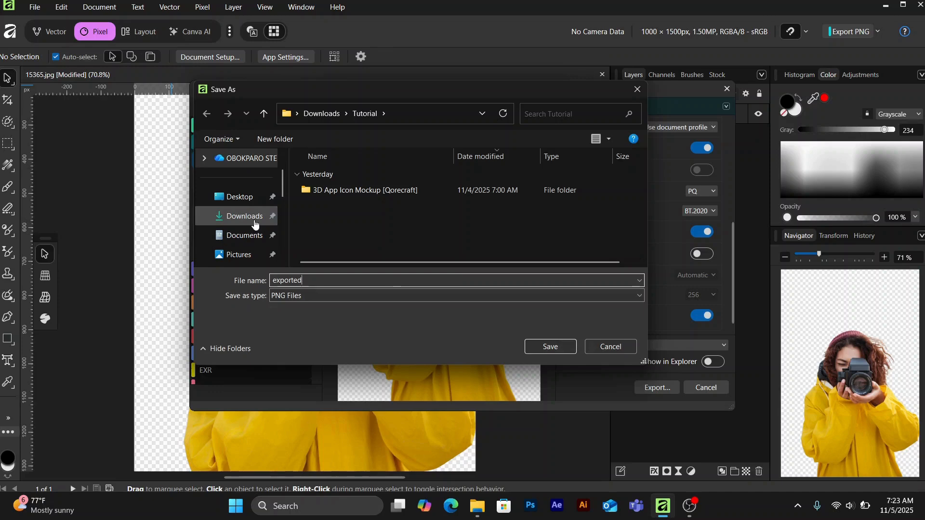
{"action": "left_click", "coordinate": [235, 216]}
{"action": "double_click", "coordinate": [346, 212]}
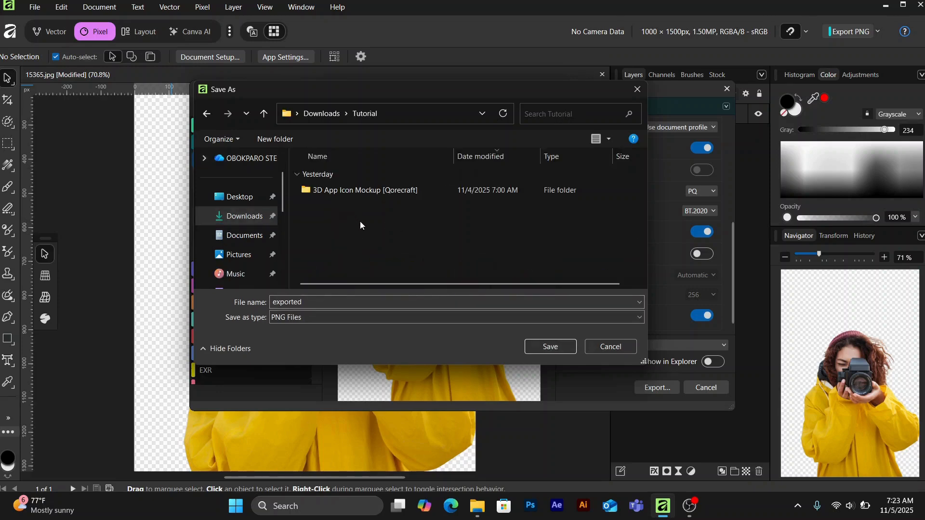
{"action": "left_click", "coordinate": [539, 347]}
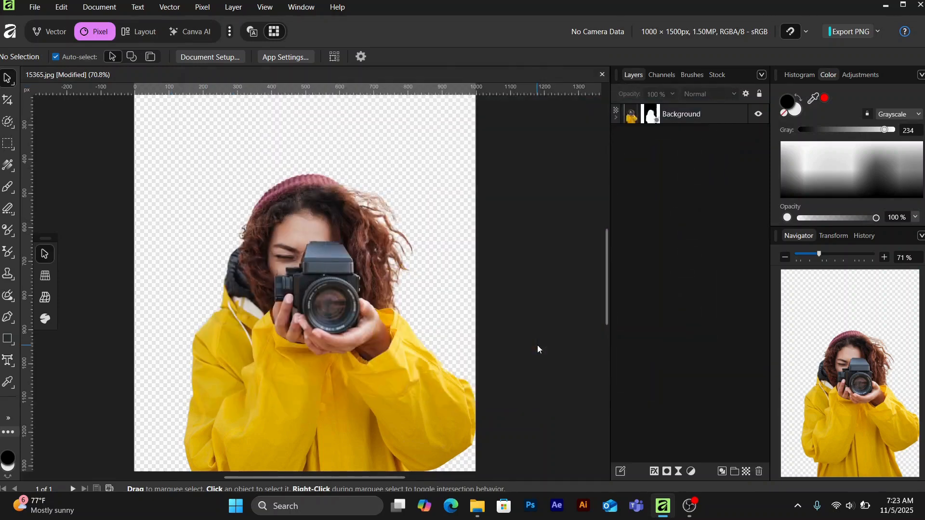
- Switch to File Explorer, open the exported PNG from the Tutorial folder, and examine the cutout's hair and sleeve edges
{"action": "left_click", "coordinate": [480, 514]}
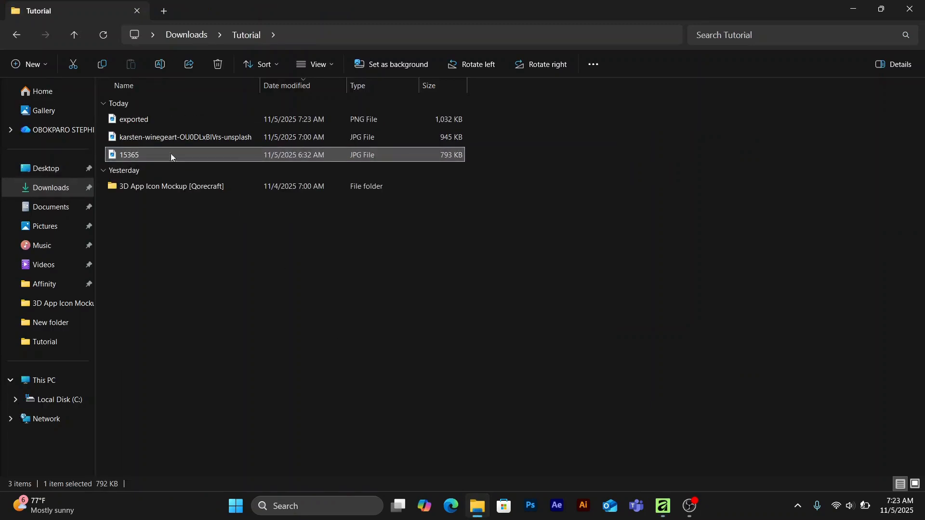
{"action": "left_click", "coordinate": [129, 123]}
{"action": "double_click", "coordinate": [129, 123]}
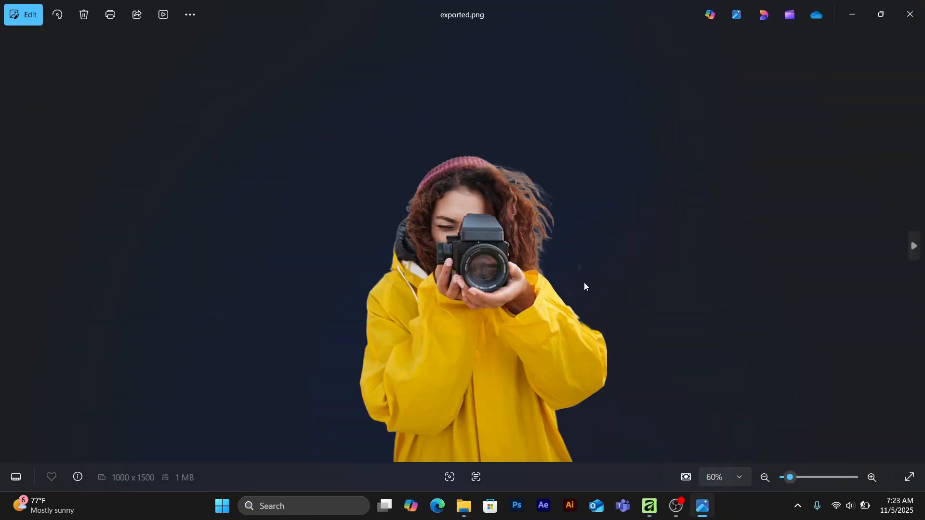
{"action": "scroll", "coordinate": [579, 306], "scroll_direction": "up", "scroll_amount": 1}
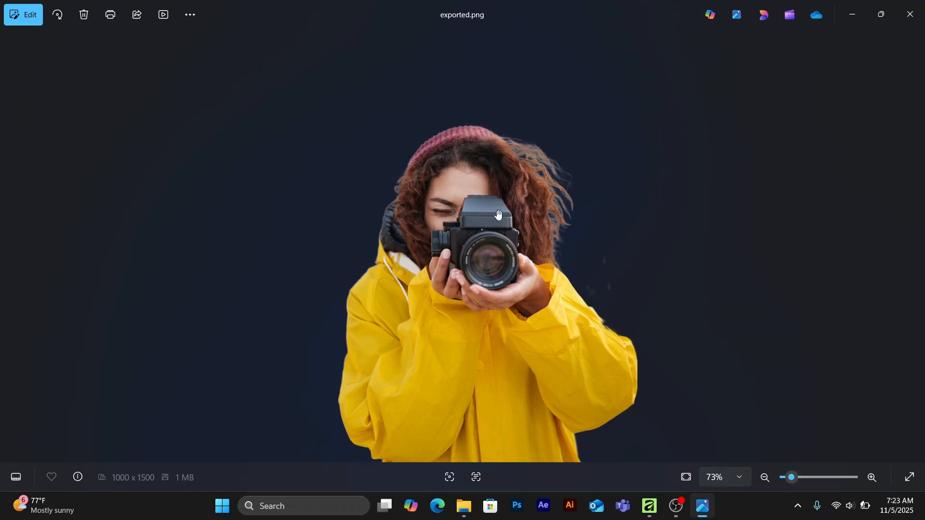
{"action": "scroll", "coordinate": [511, 270], "scroll_direction": "down", "scroll_amount": 2}
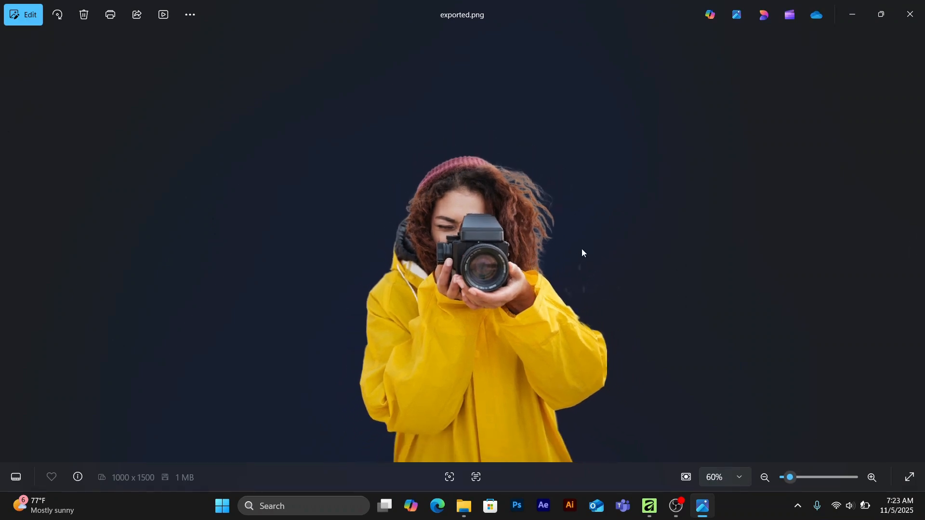
- Close the image viewer and switch back to the Affinity document
{"action": "left_click", "coordinate": [914, 17]}
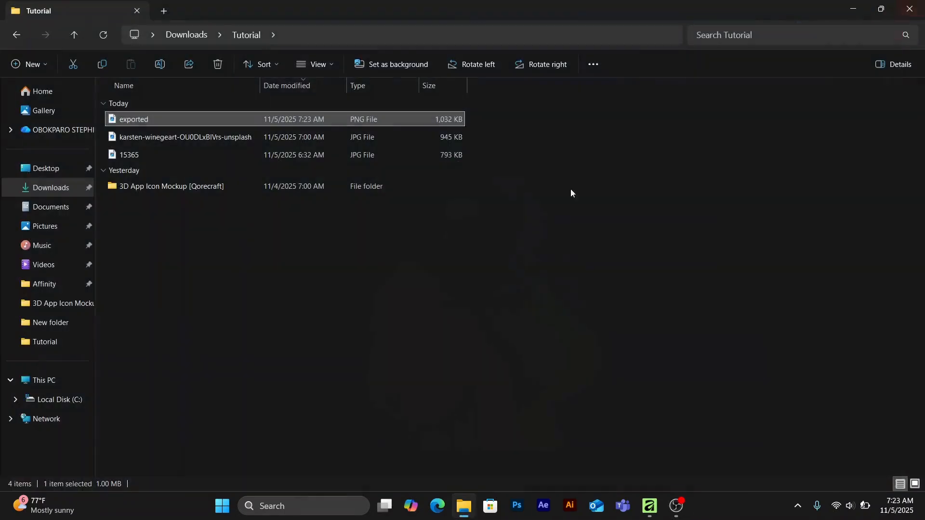
{"action": "key", "text": "alt+Tab"}
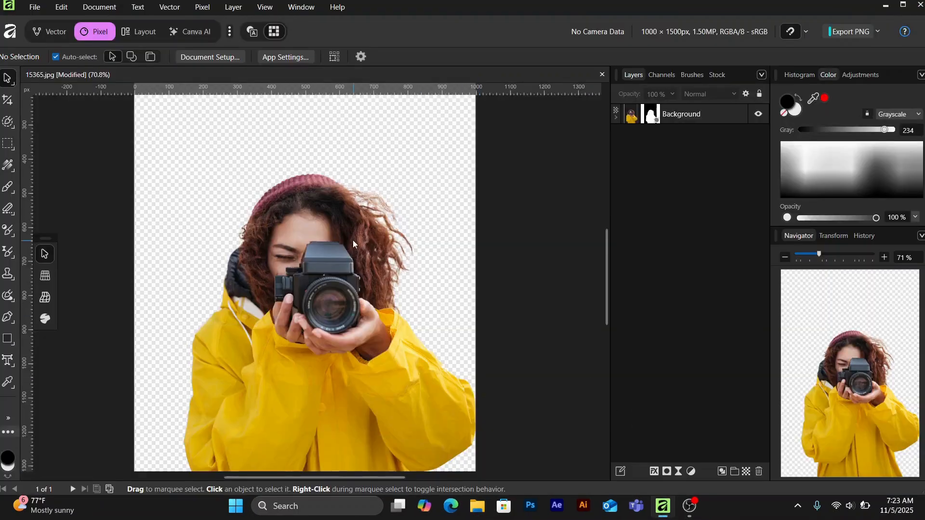
{"action": "scroll", "coordinate": [353, 242], "scroll_direction": "up", "scroll_amount": 1}
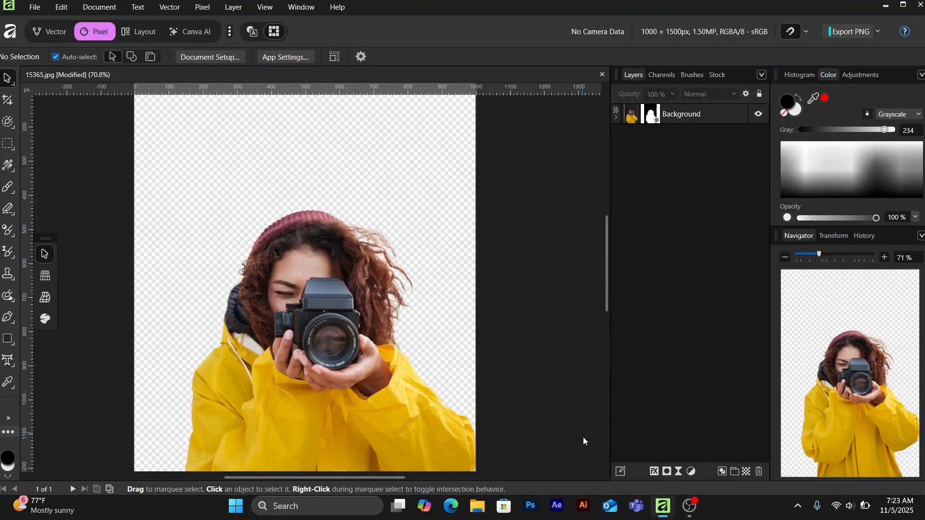